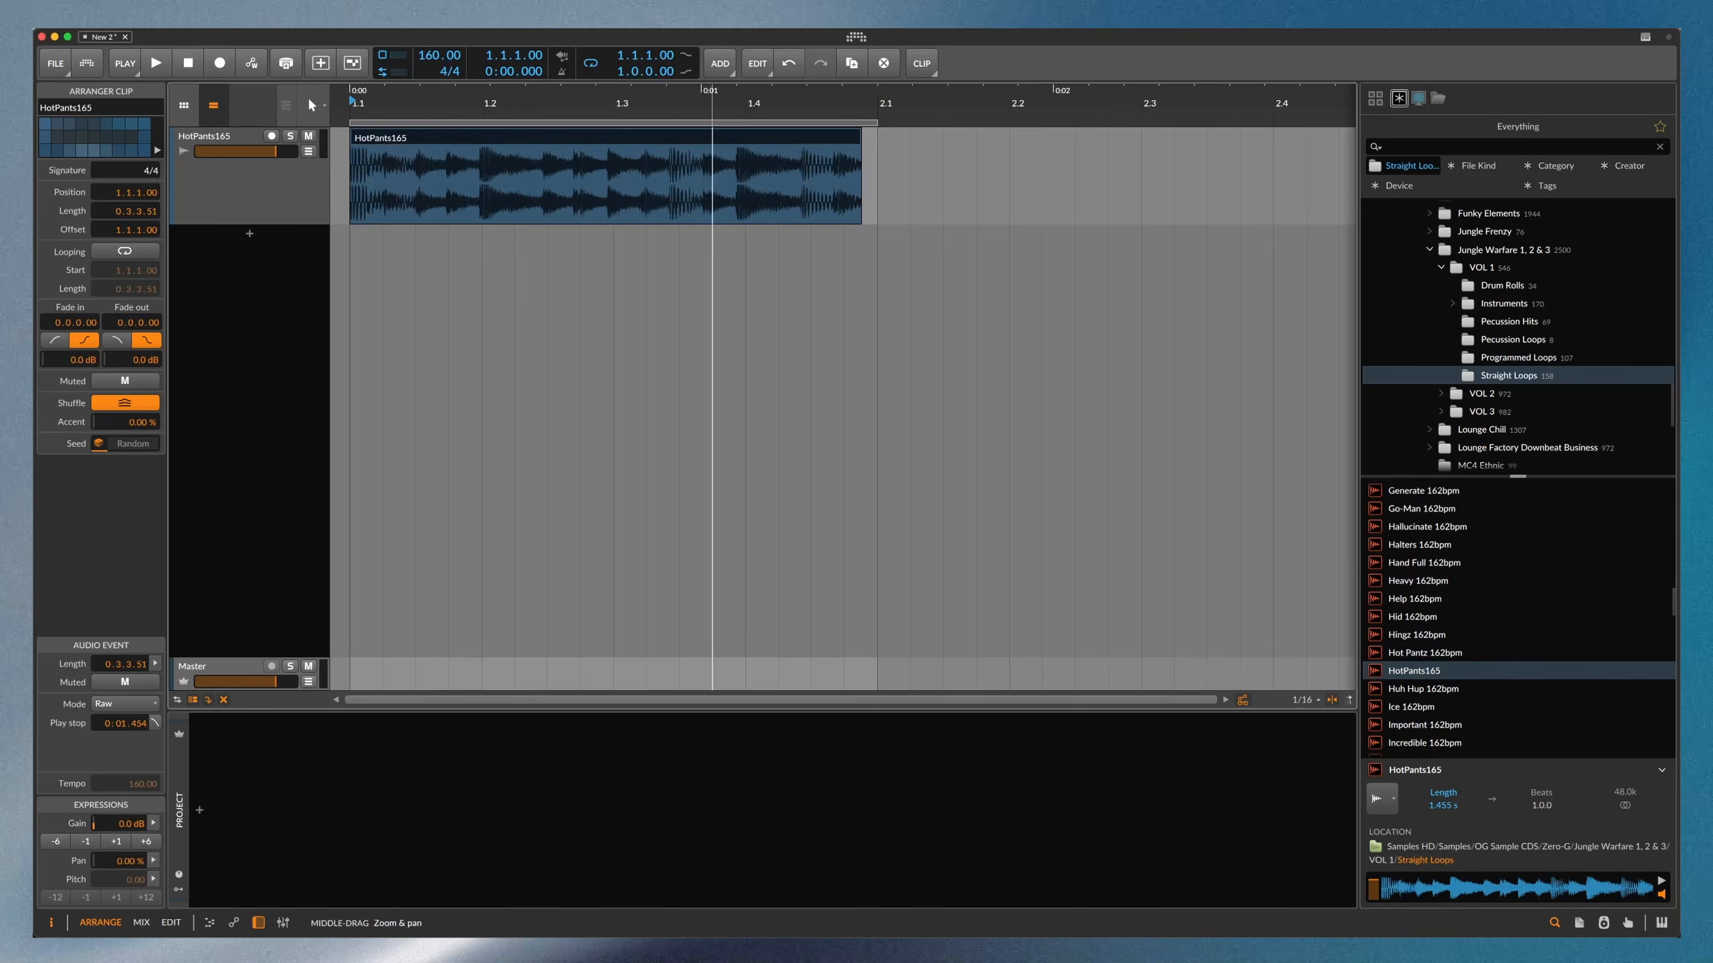
Play back the HotPants165 clip in the arrangement and stop playback
scroll(712, 405, "down", 5)
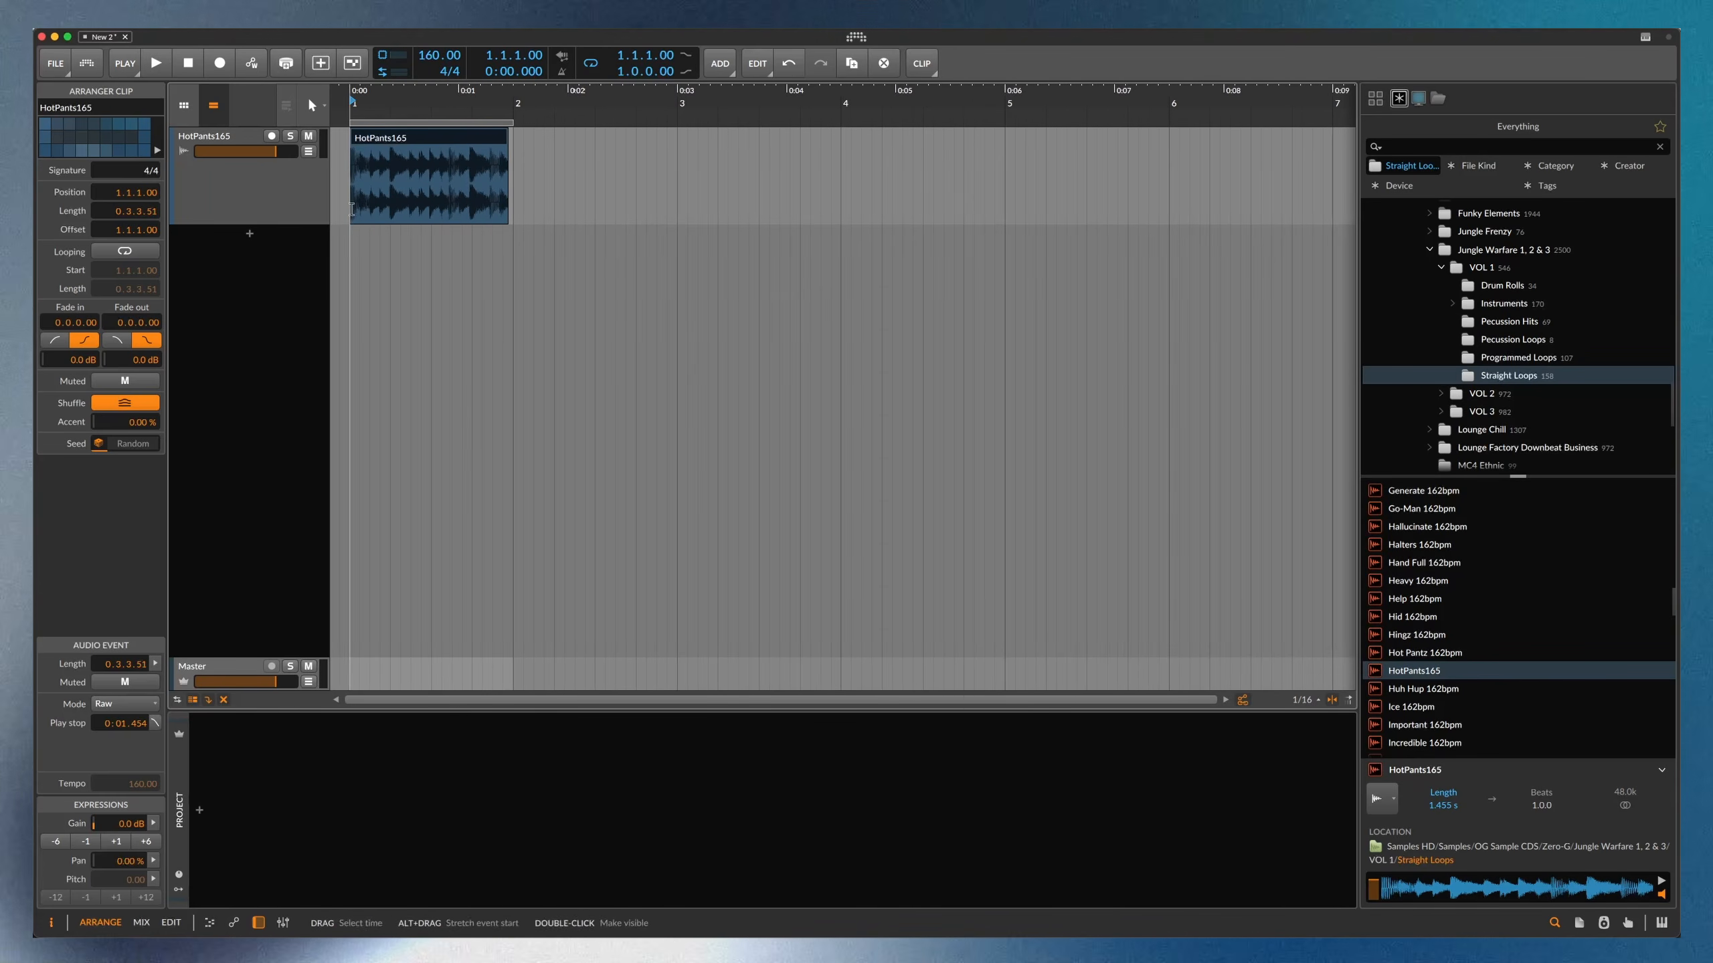
scroll(352, 209, "up", 5)
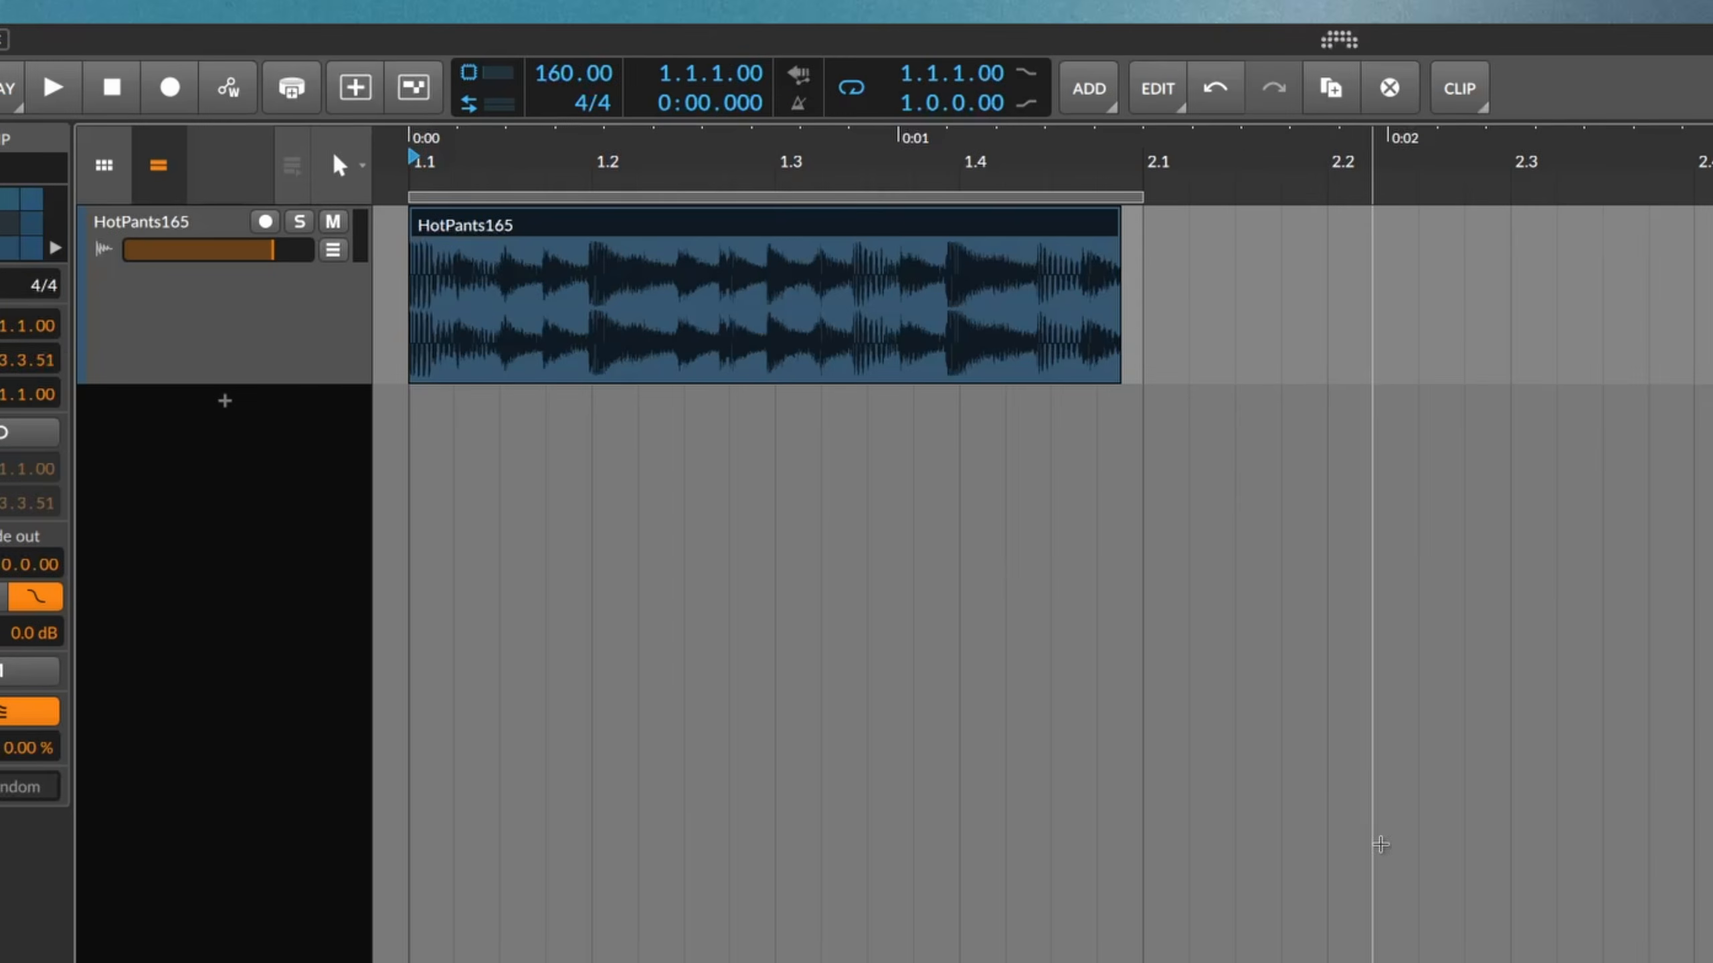
key("space")
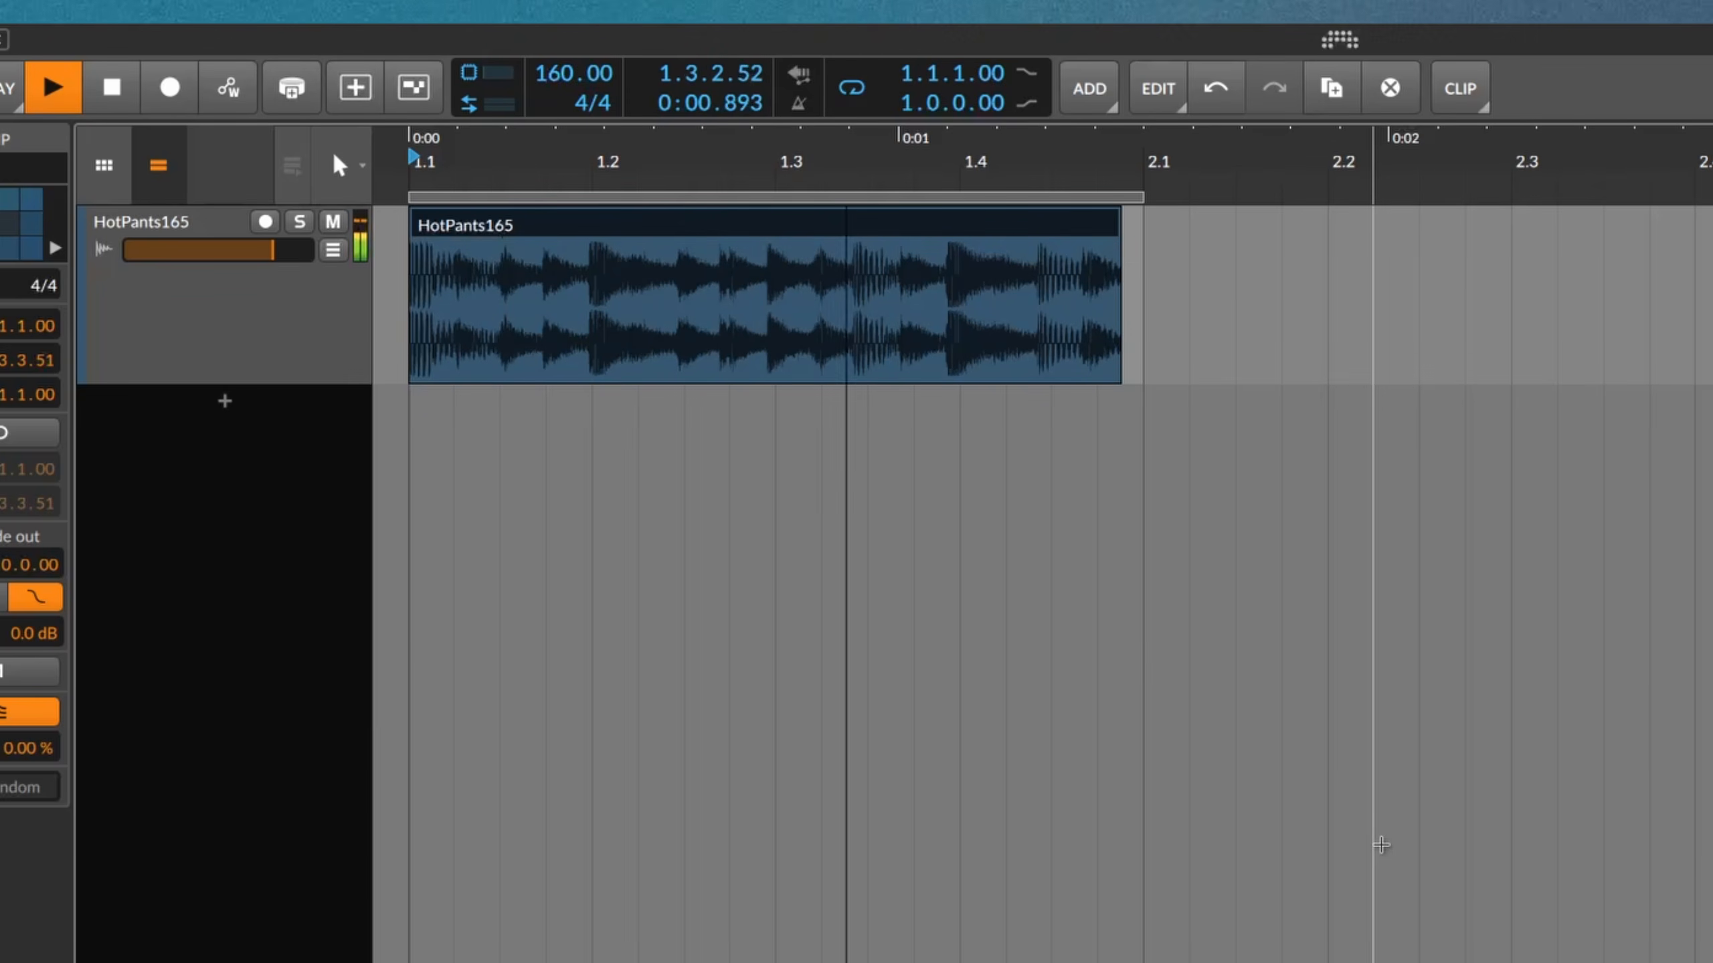
key("space")
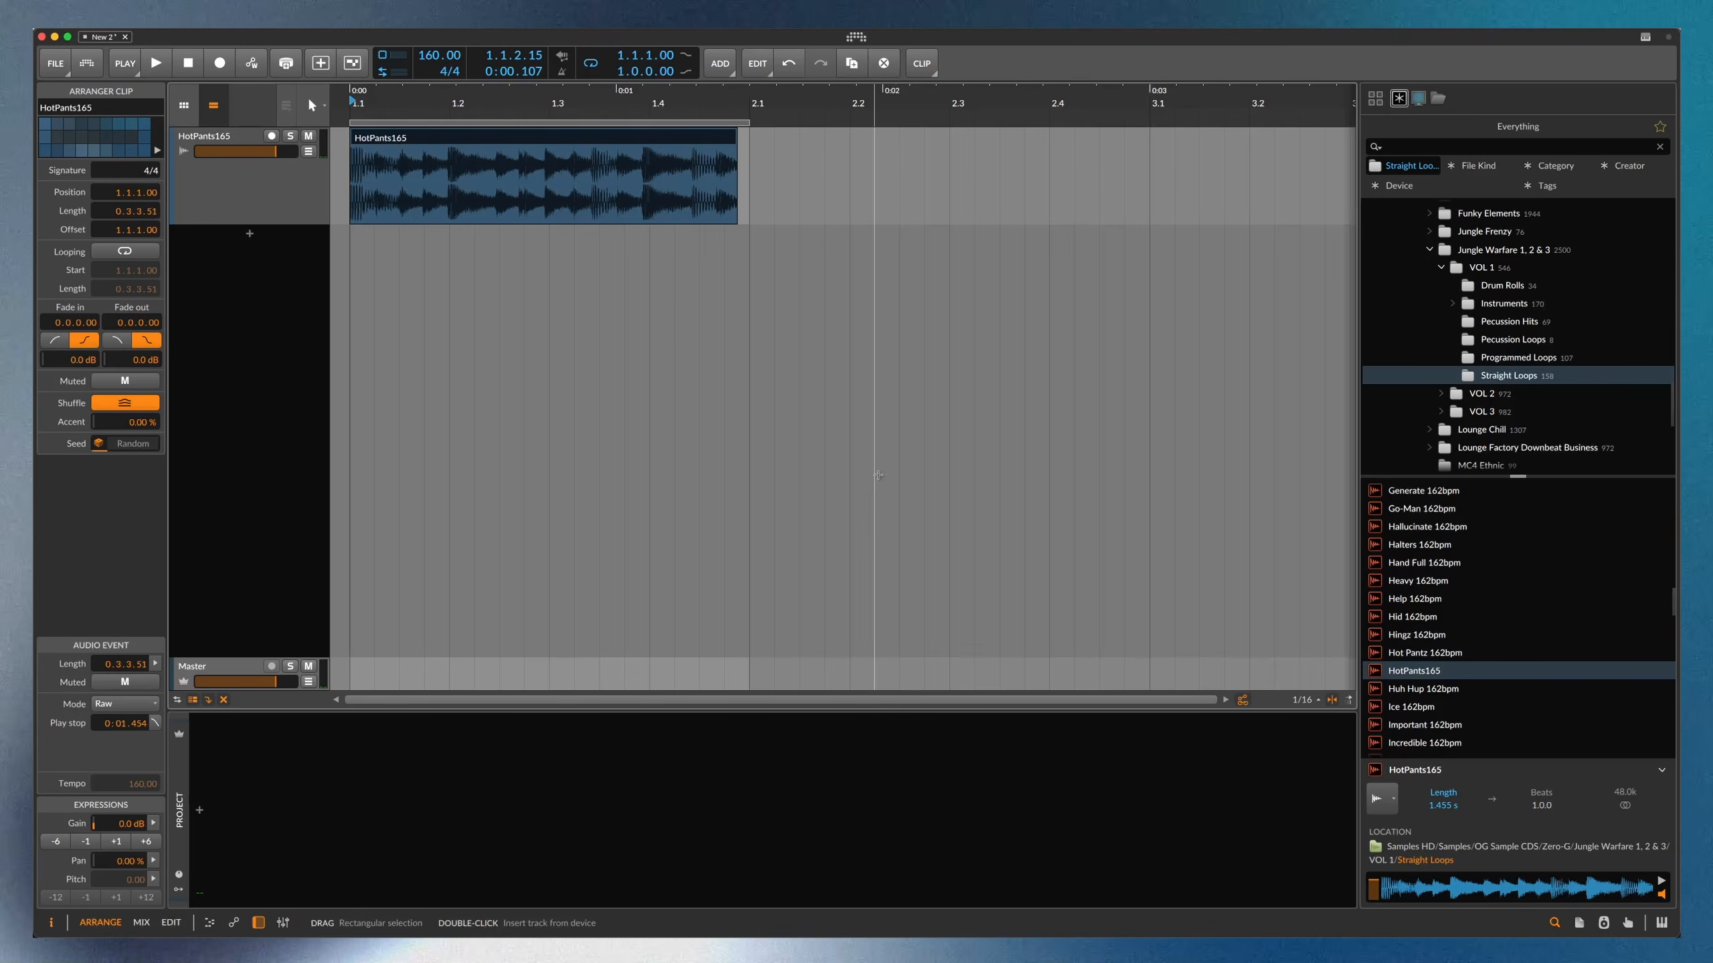
Set the HotPants165 clip's stretching mode to Repitch
left_click(452, 139)
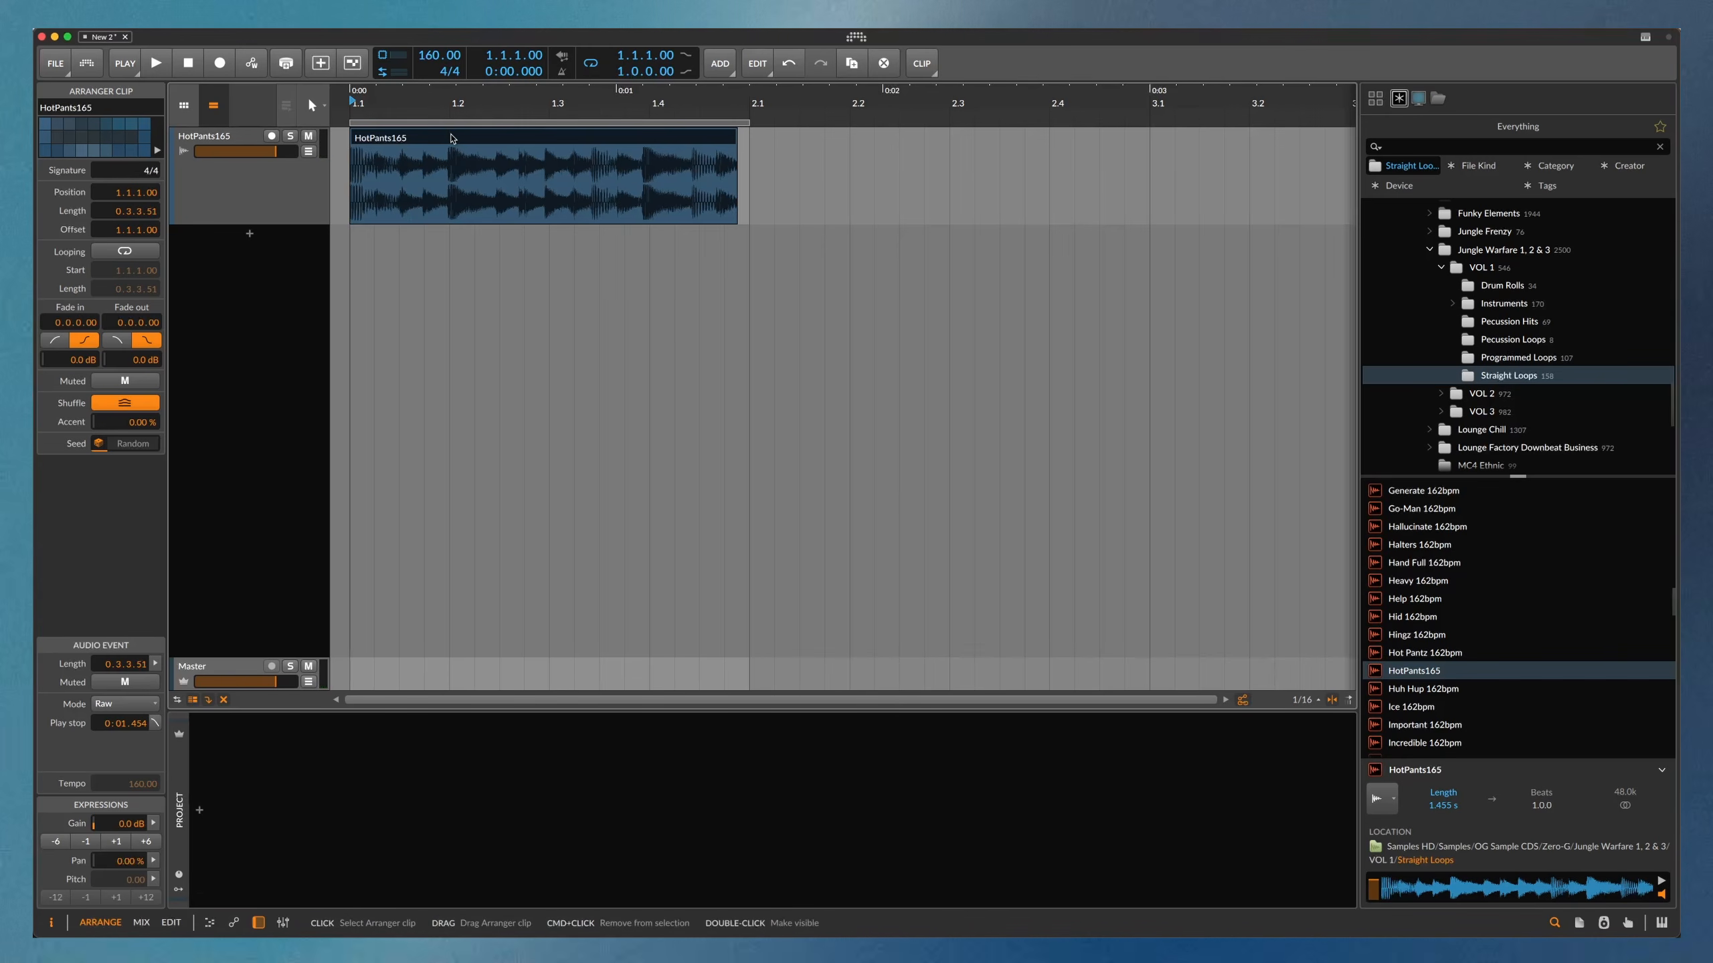
left_click(520, 324)
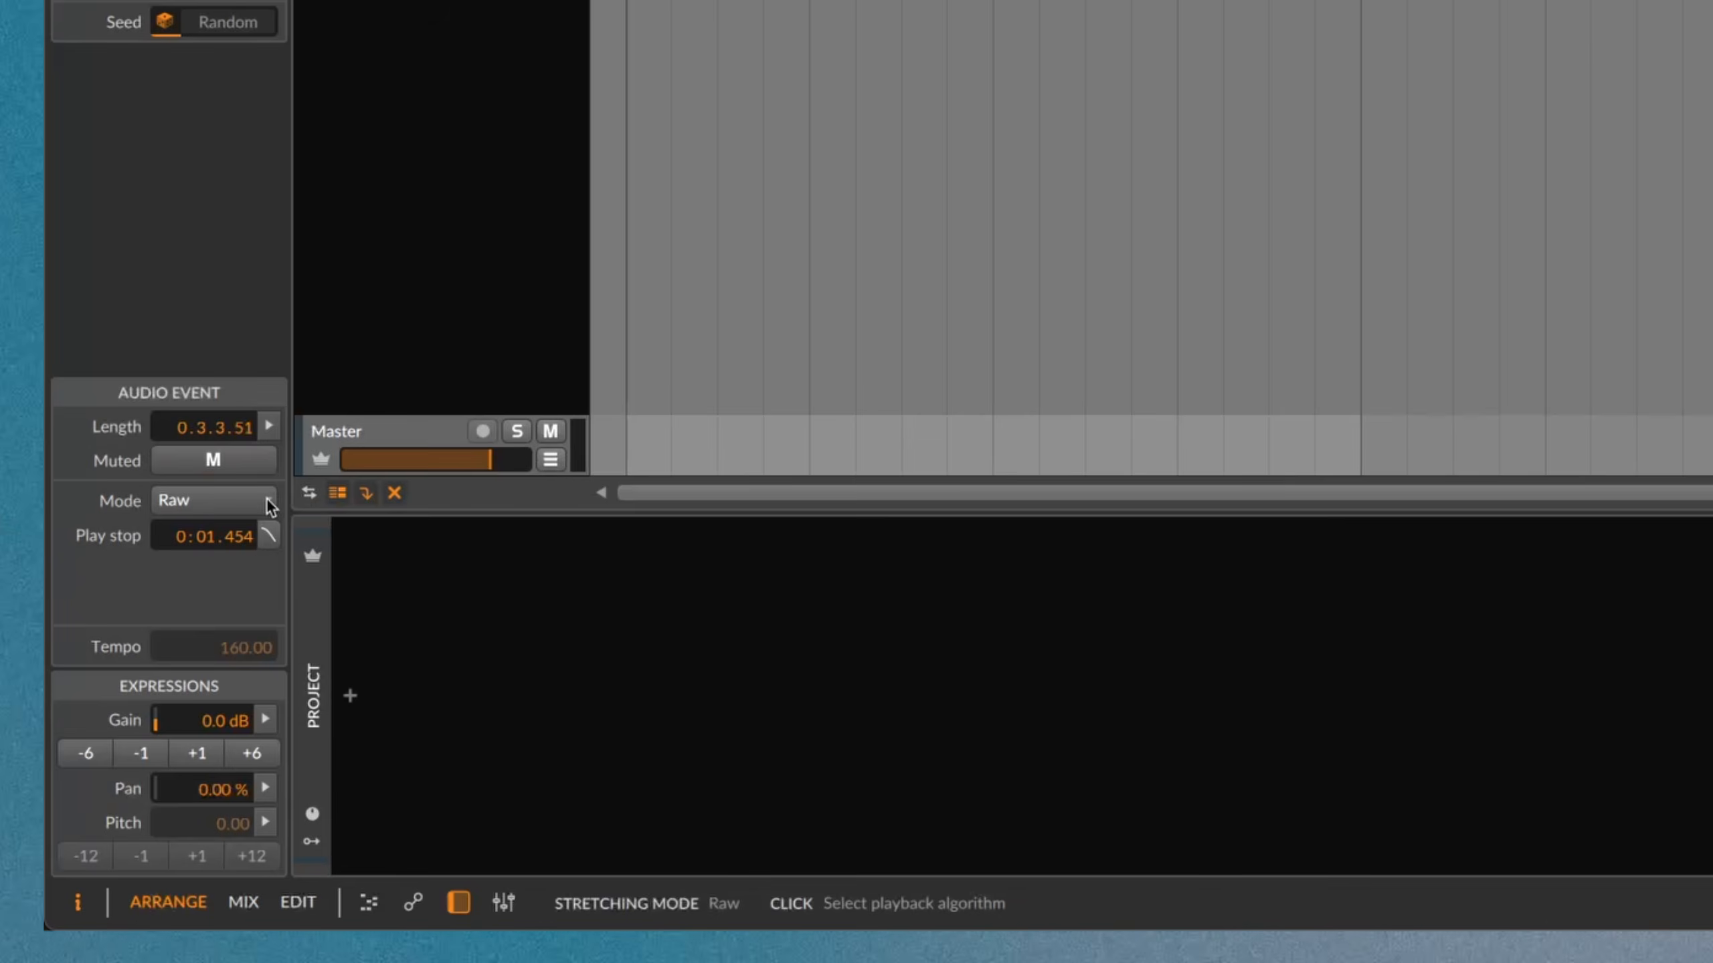
left_click(268, 505)
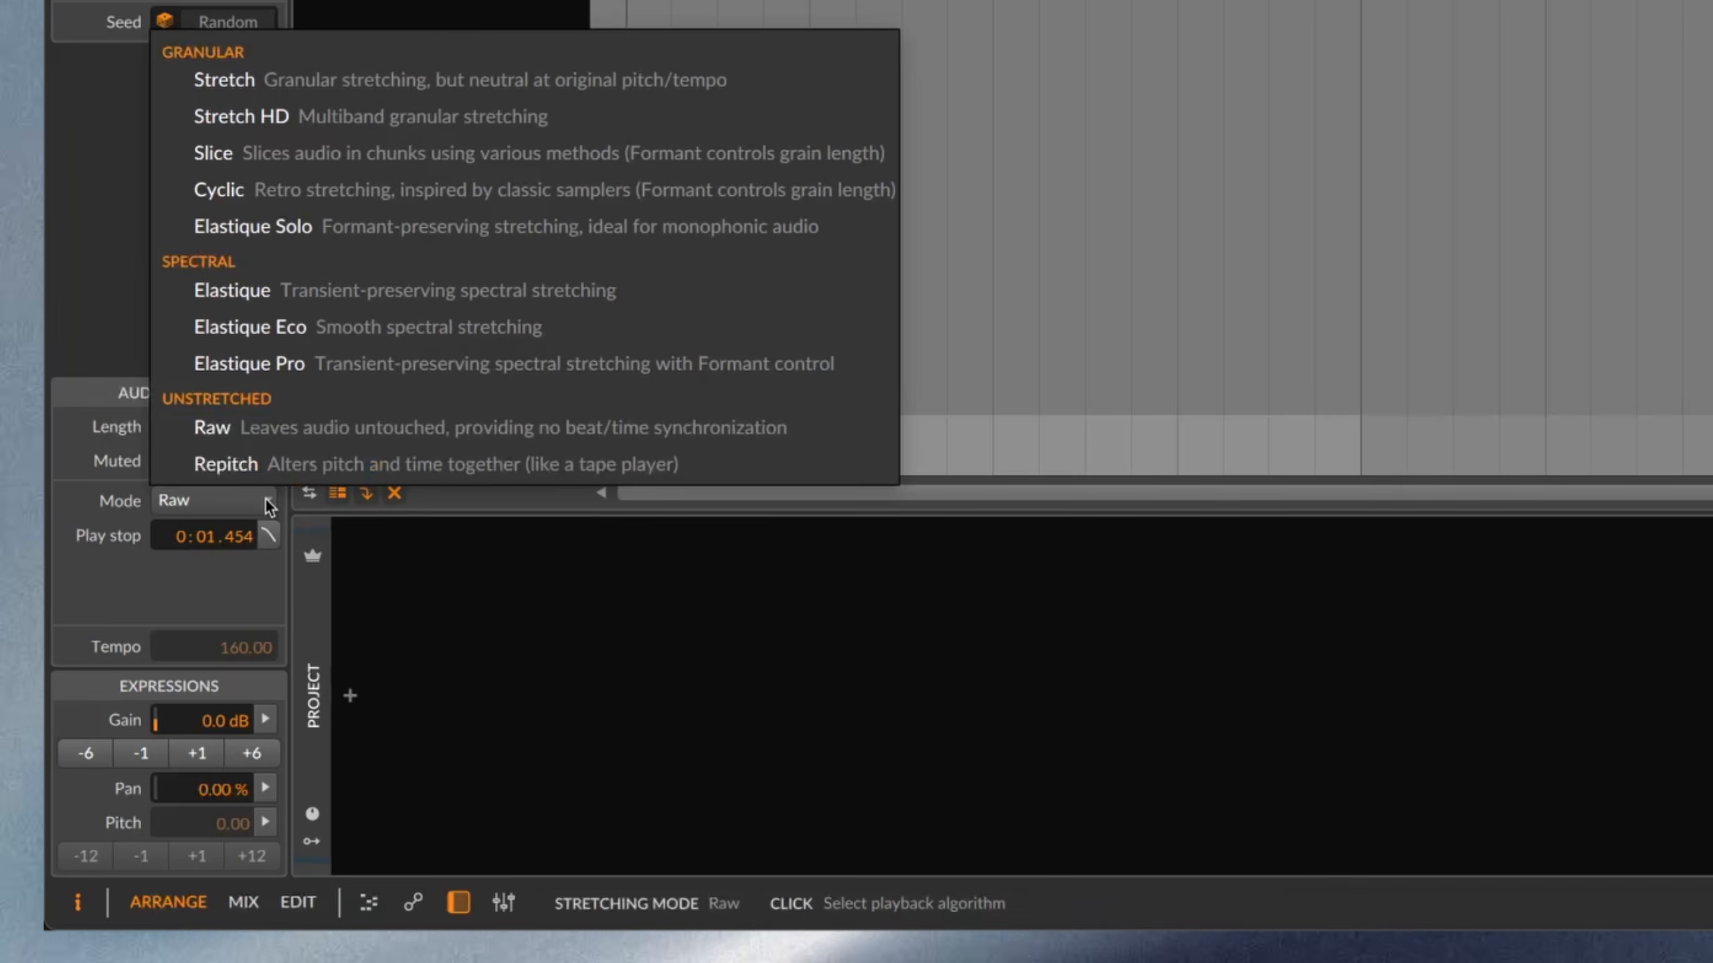
left_click(348, 466)
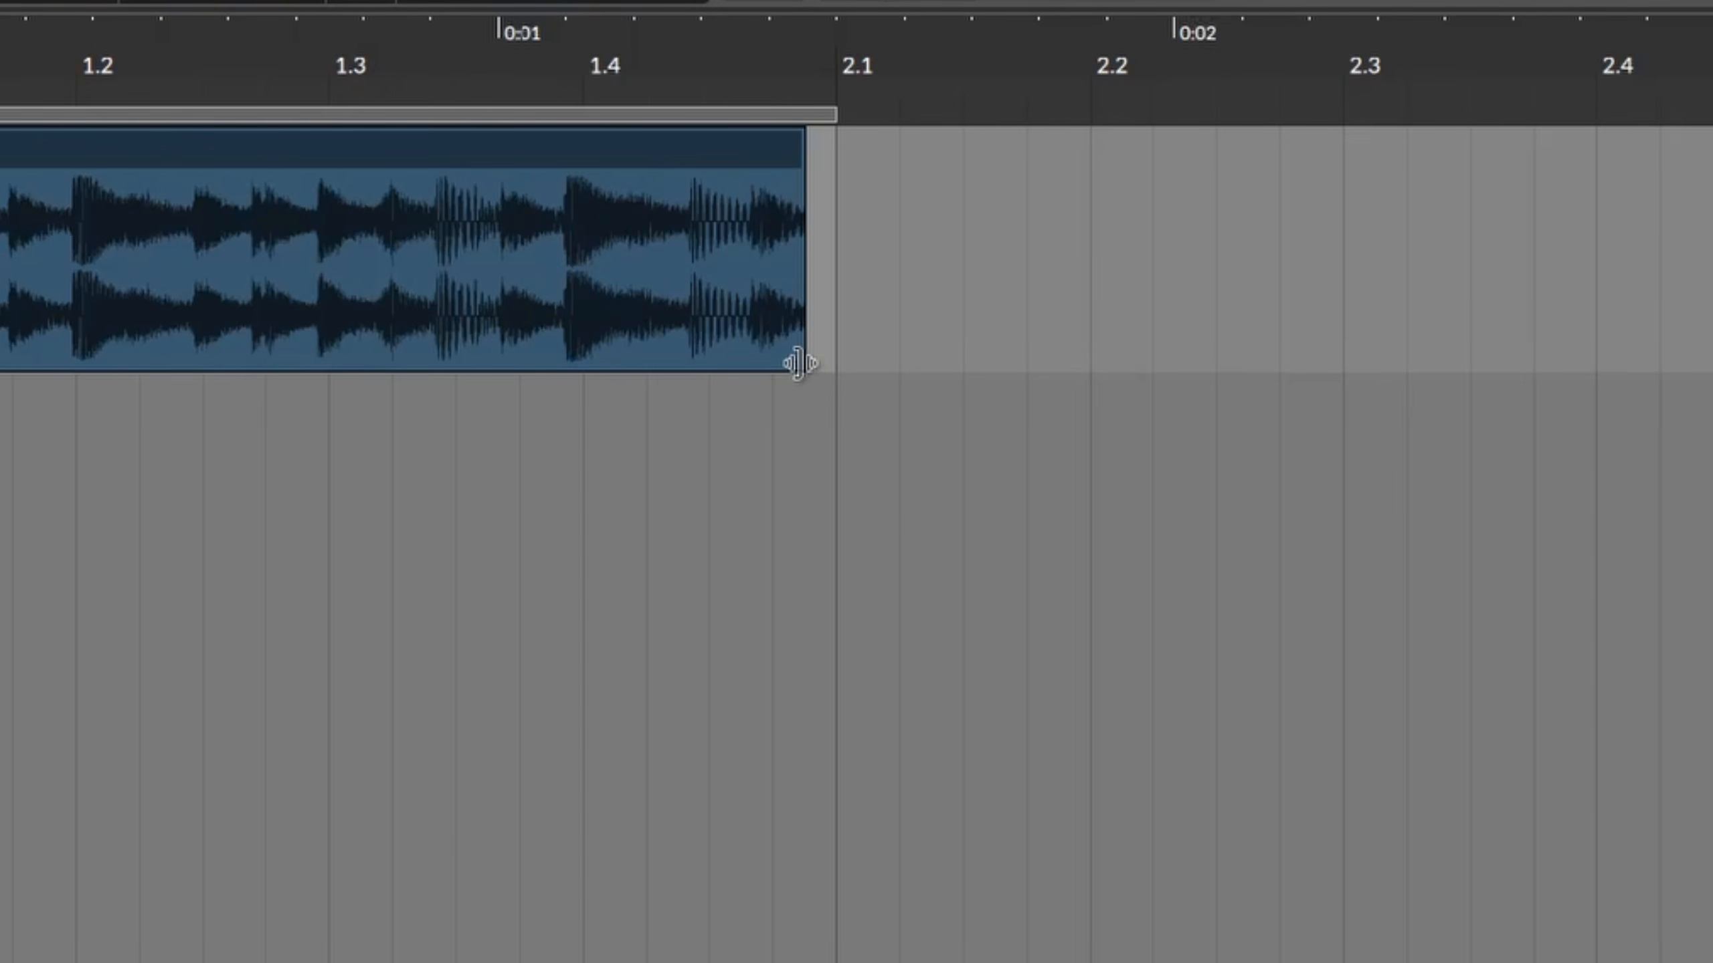
Stretch the end of the HotPants165 clip to bar 2.1 and listen to the result
left_click_drag(797, 364, 836, 364)
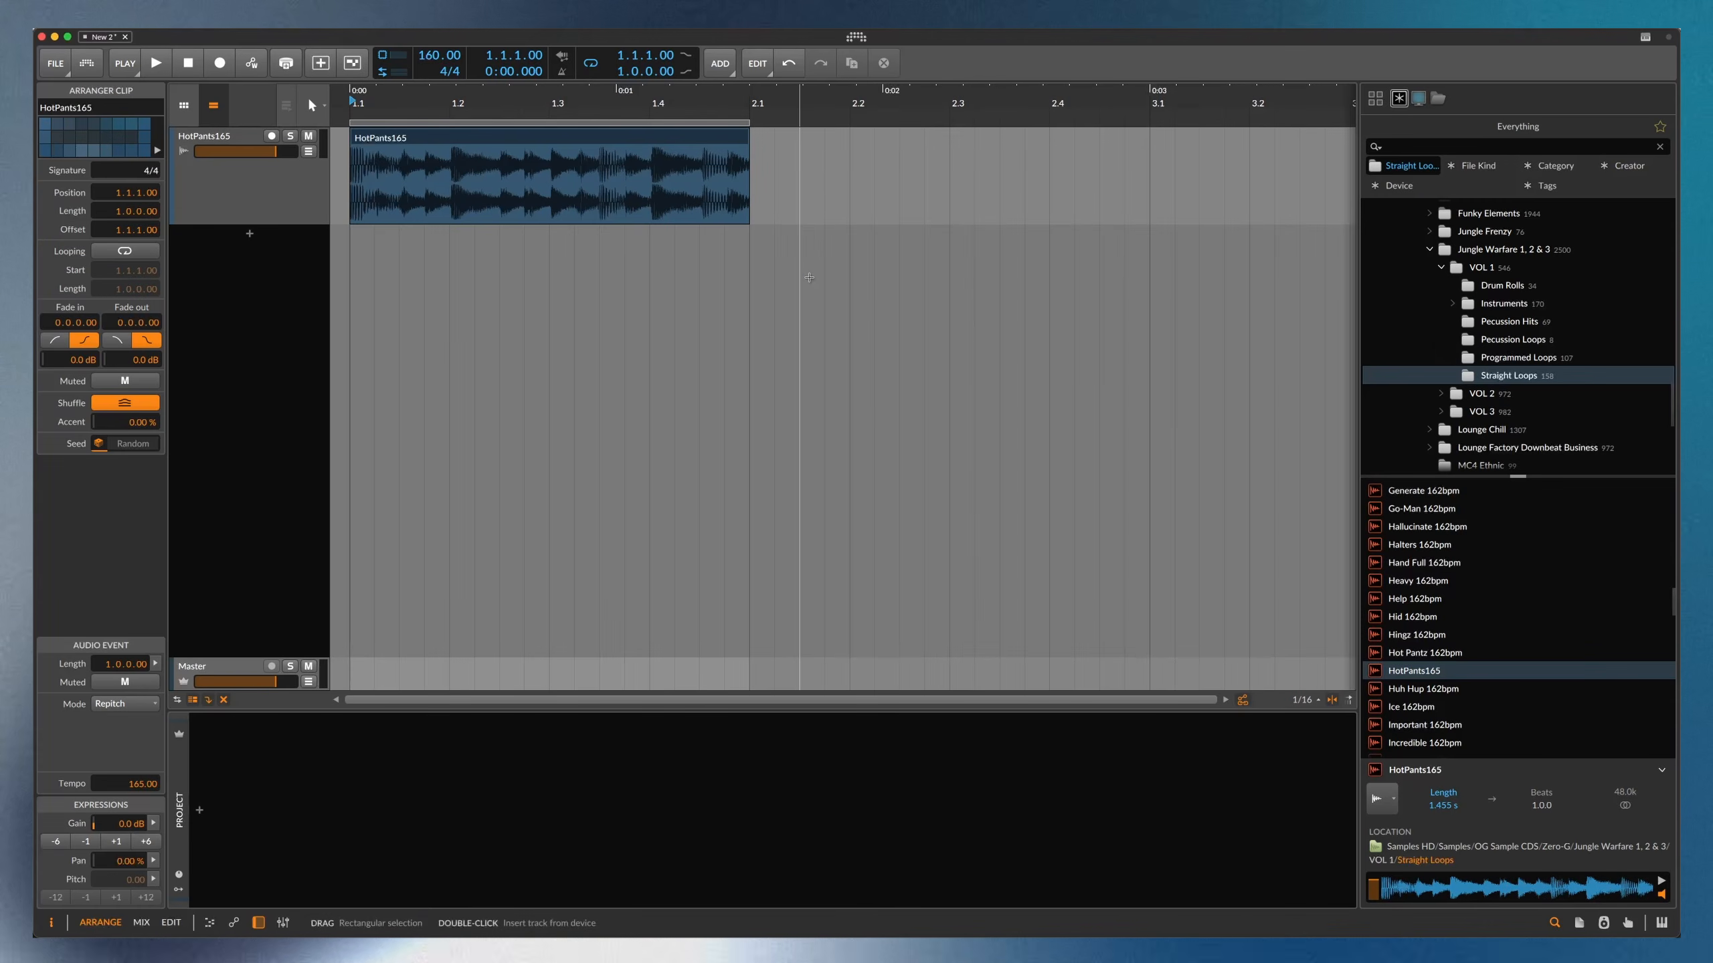
key("space")
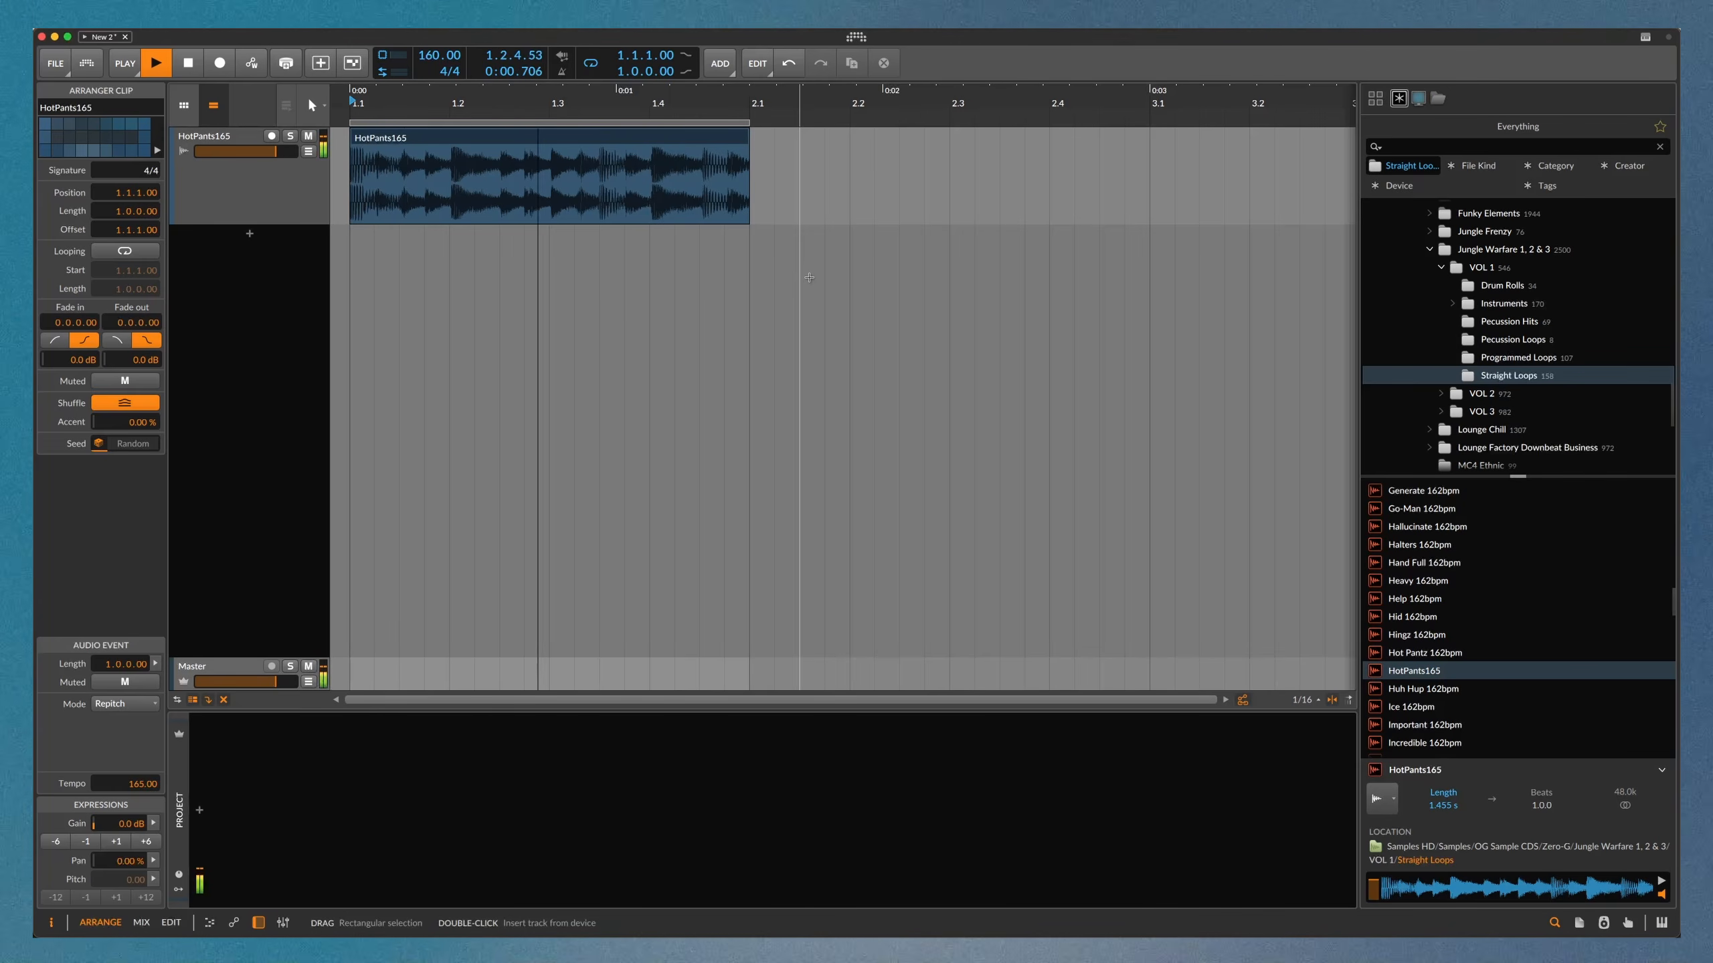
key("space")
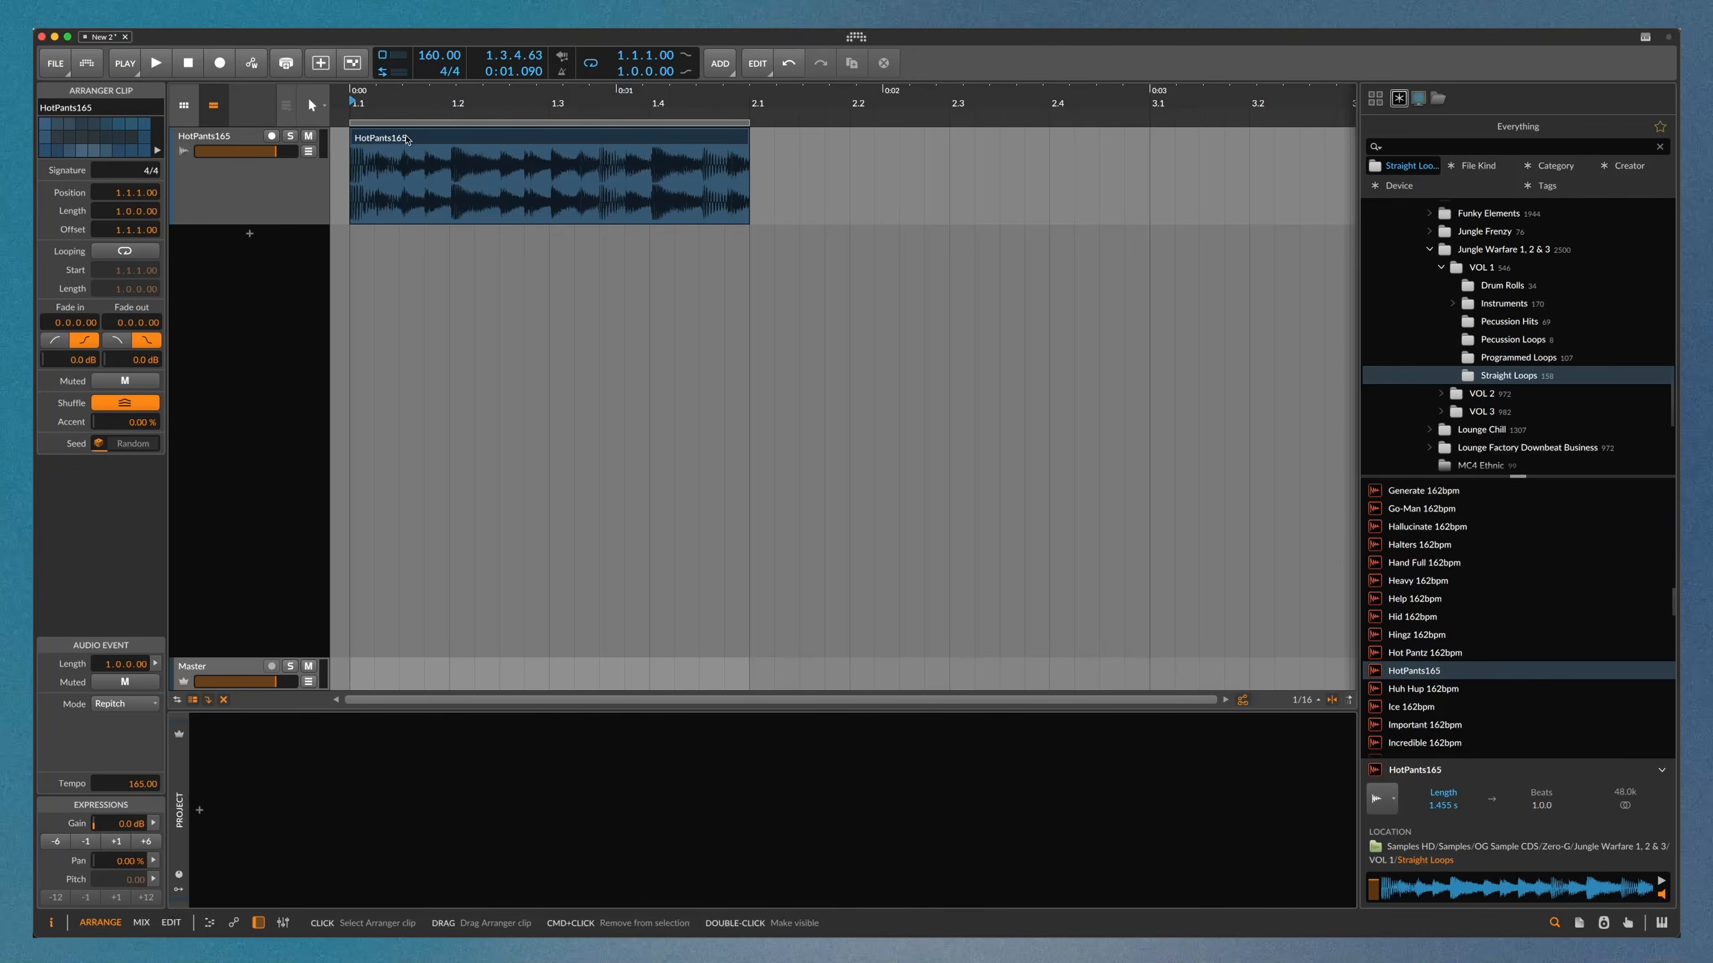
Slice the HotPants165 clip to a Drum Machine at 1/8 notes using Bounce and Slice
left_click(407, 139)
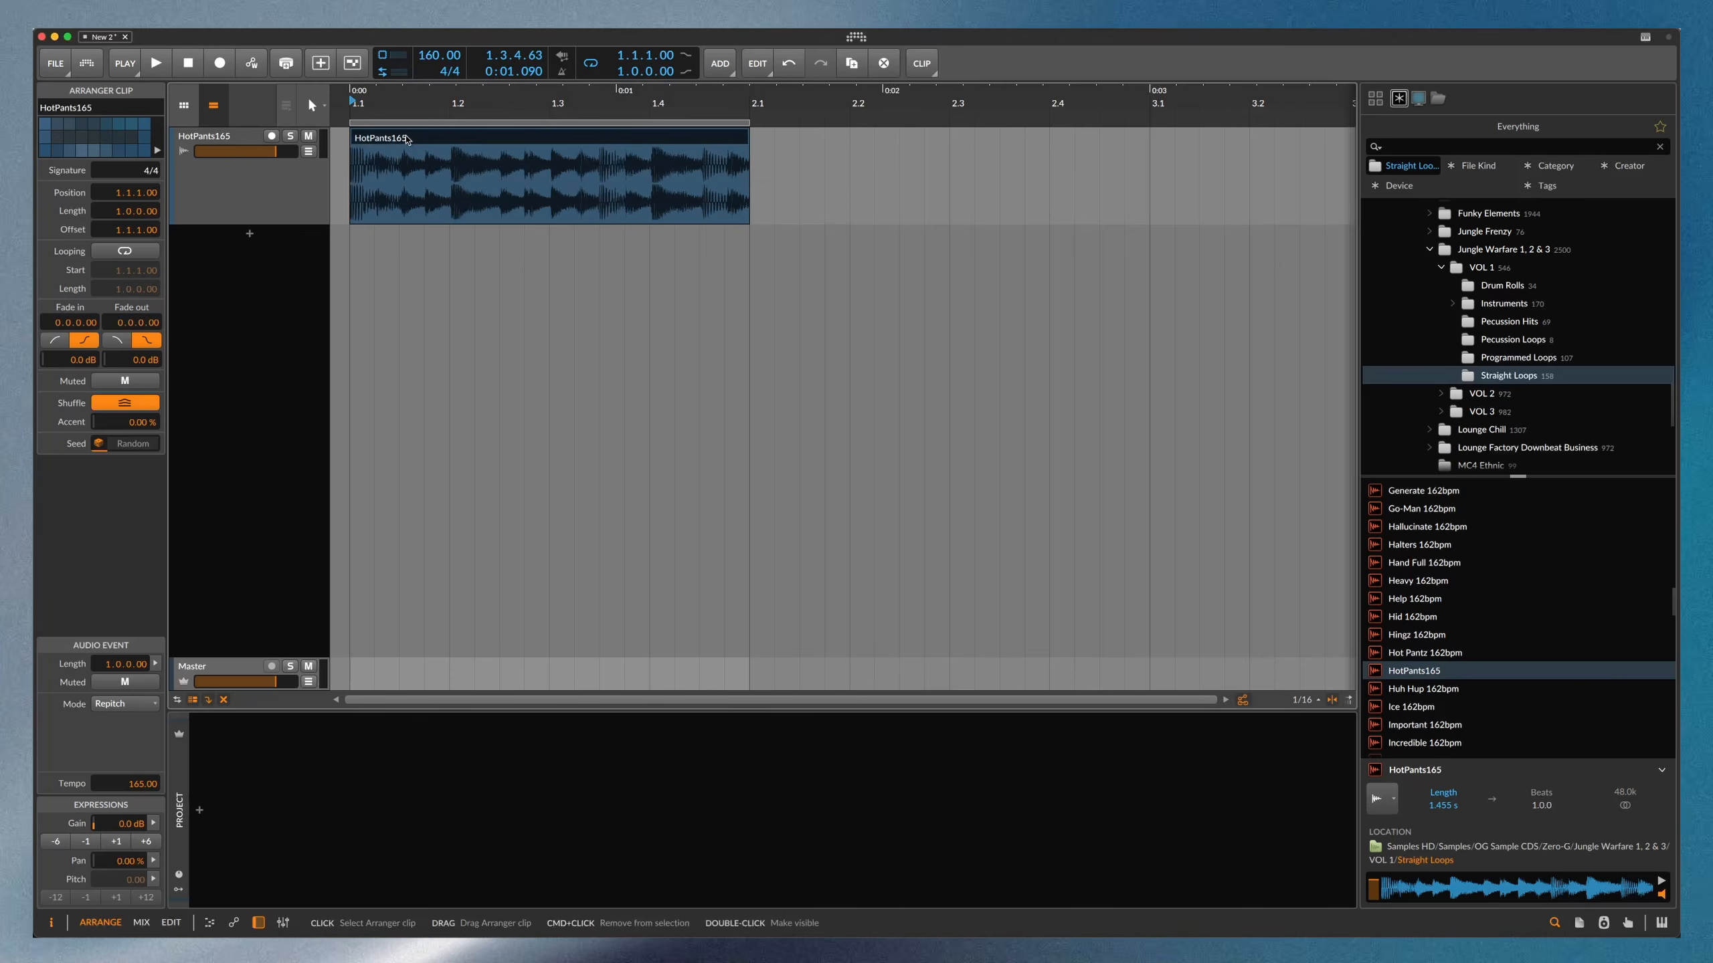
right_click(407, 139)
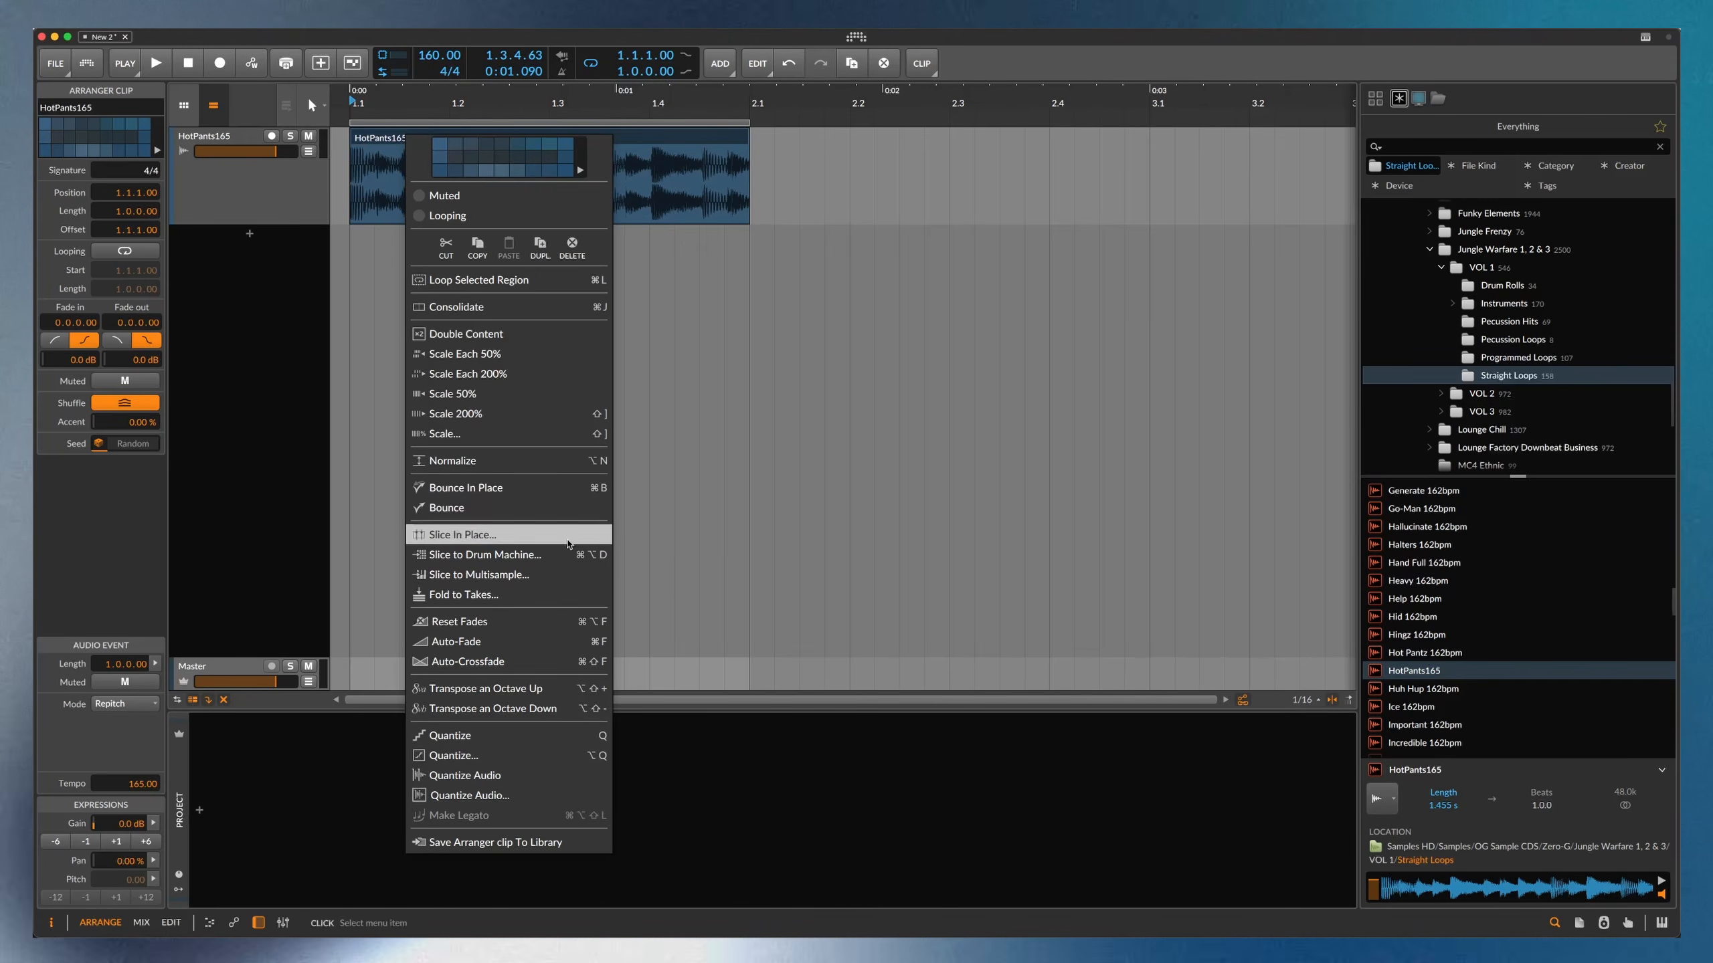
left_click(567, 554)
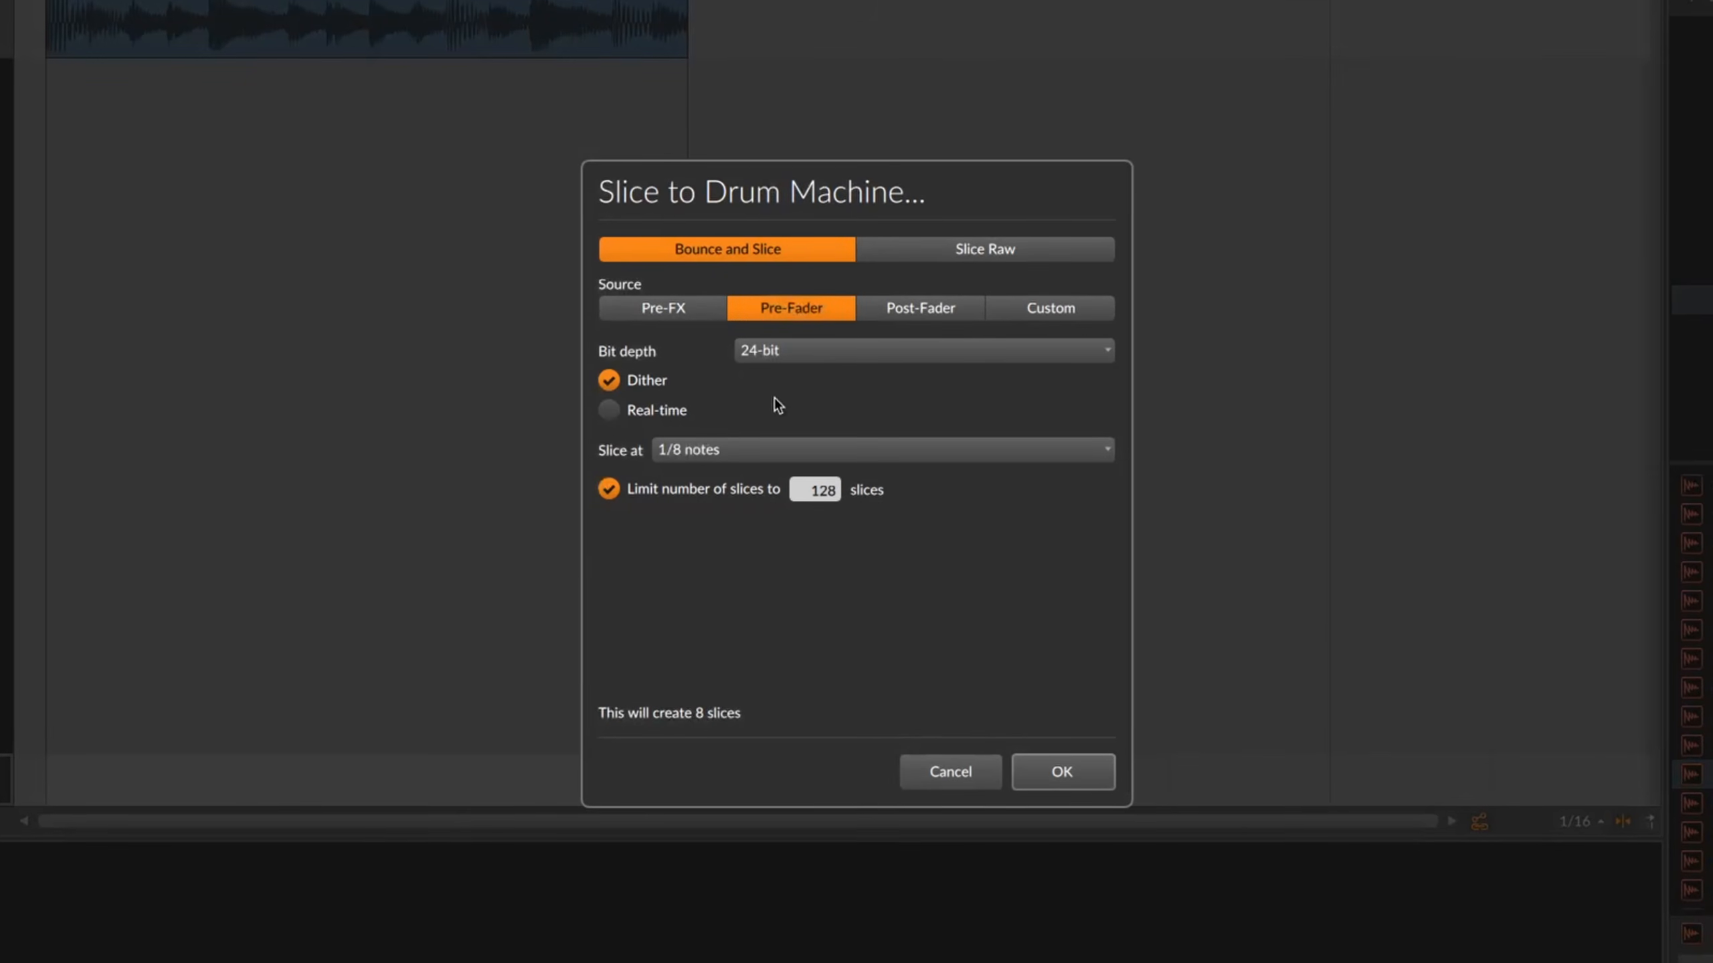
left_click(746, 449)
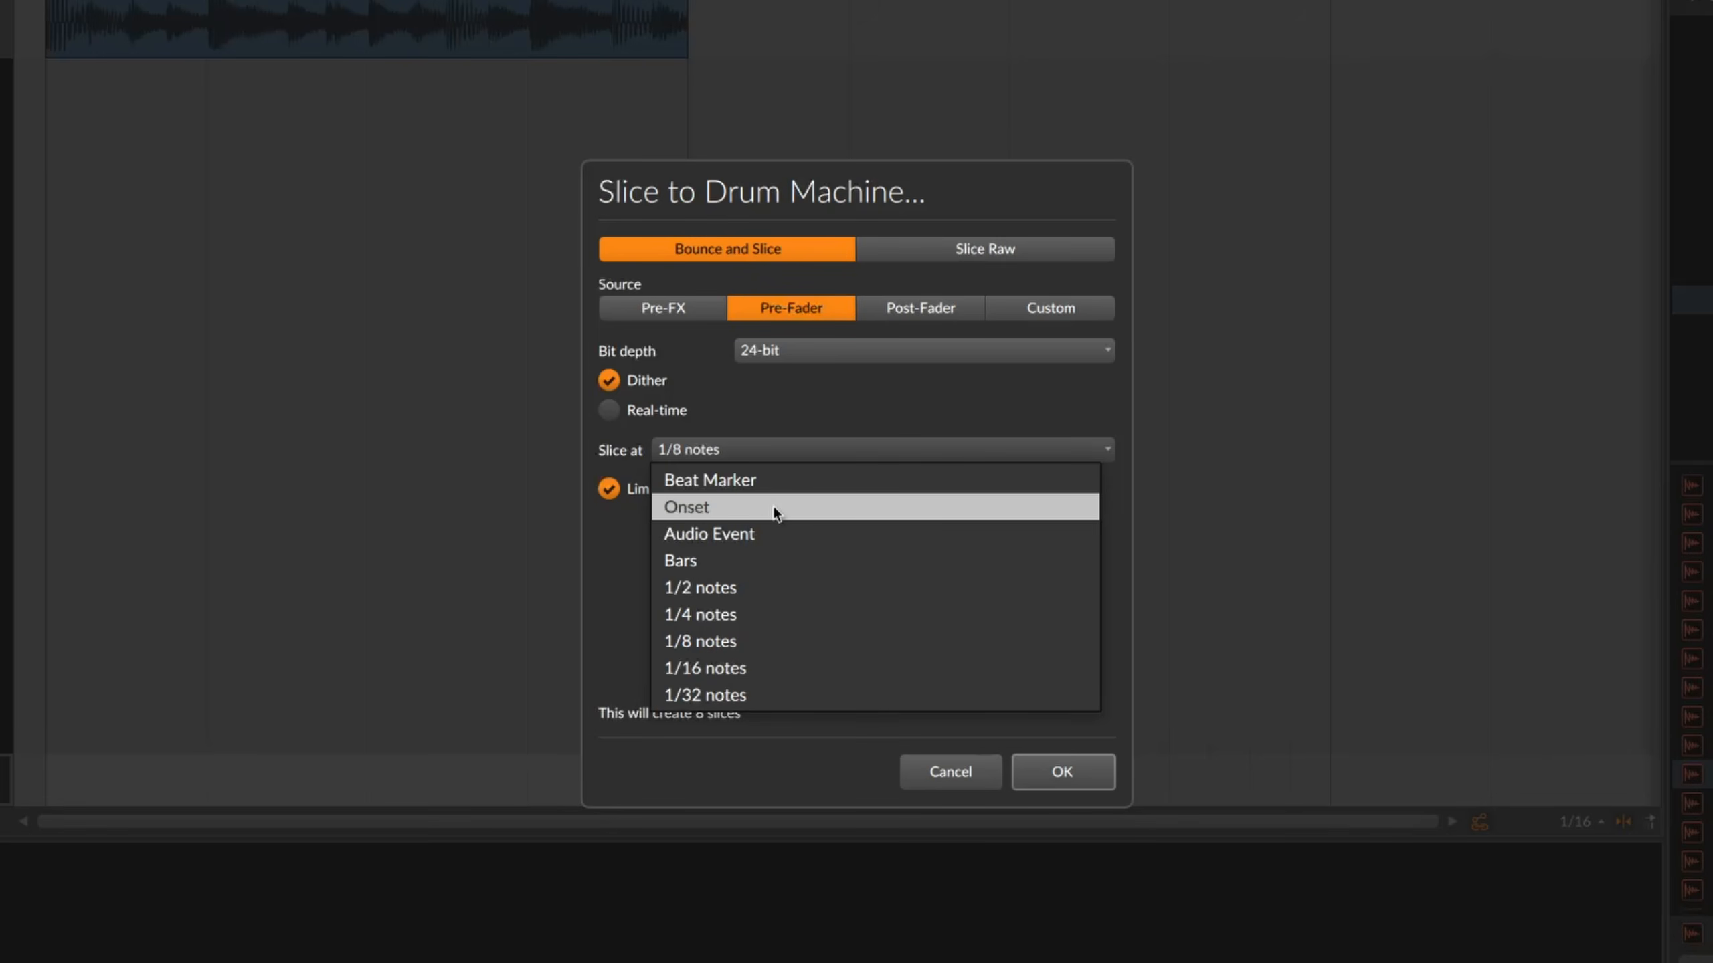
left_click(796, 643)
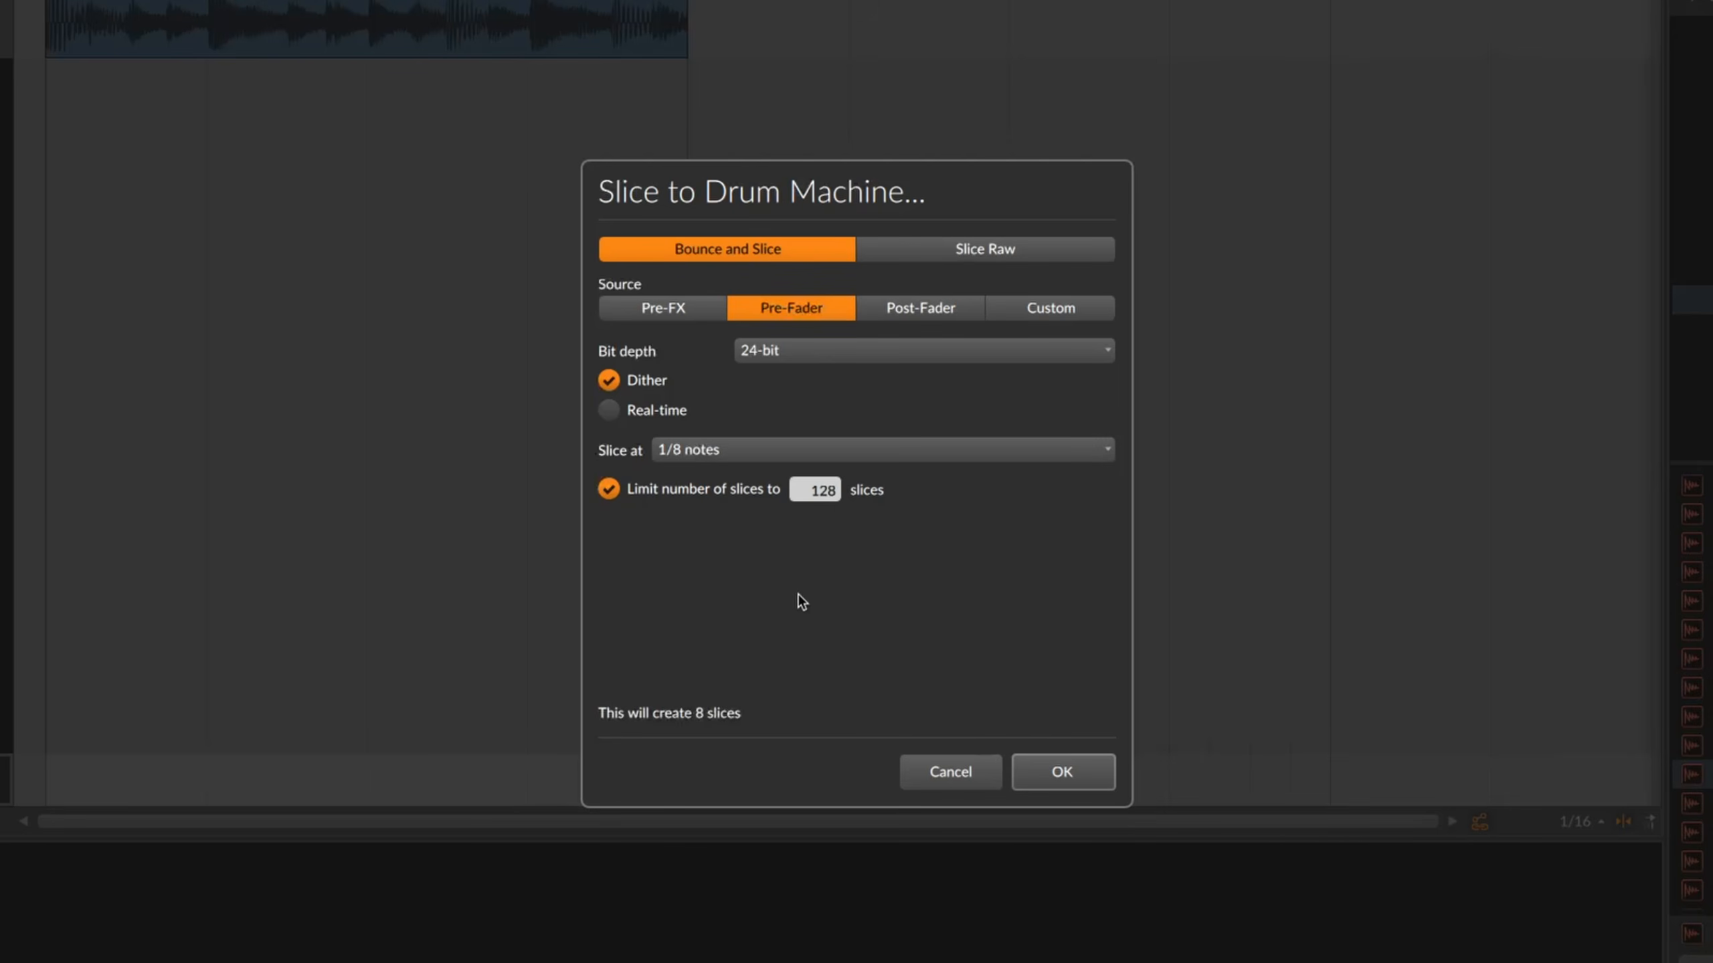
left_click(1058, 774)
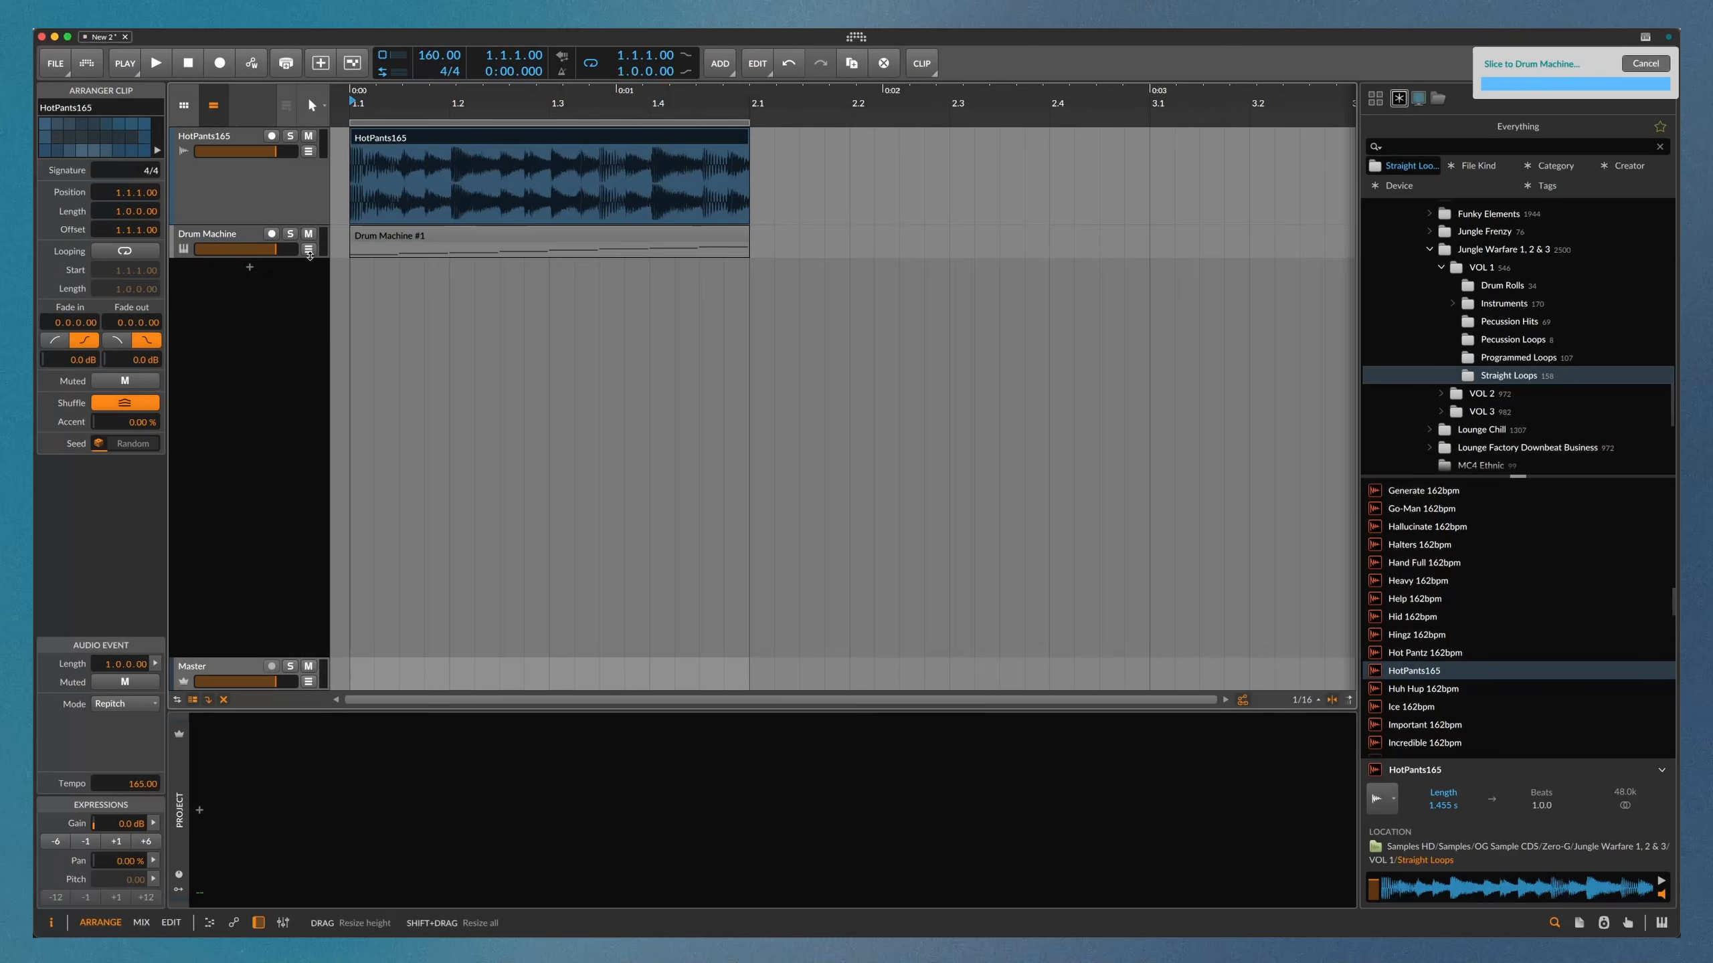
Enlarge and select the Drum Machine track, audition its first four slice pads, and reselect the first pad
left_click_drag(310, 255, 310, 337)
left_click(231, 235)
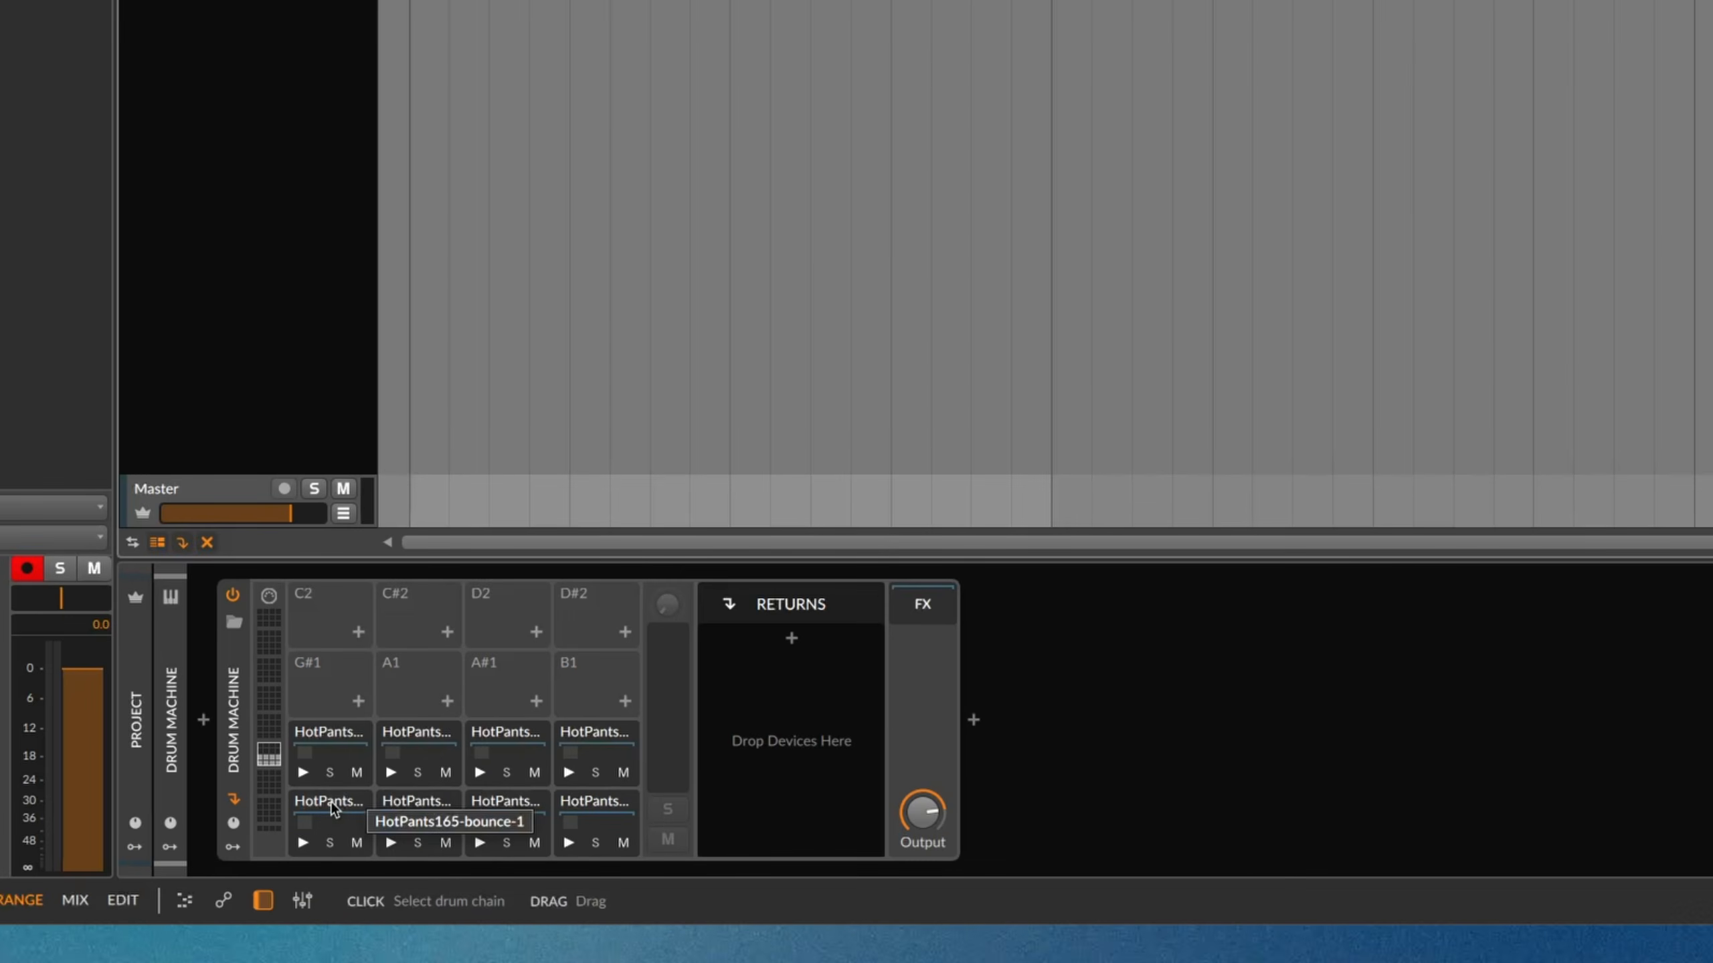
left_click(331, 802)
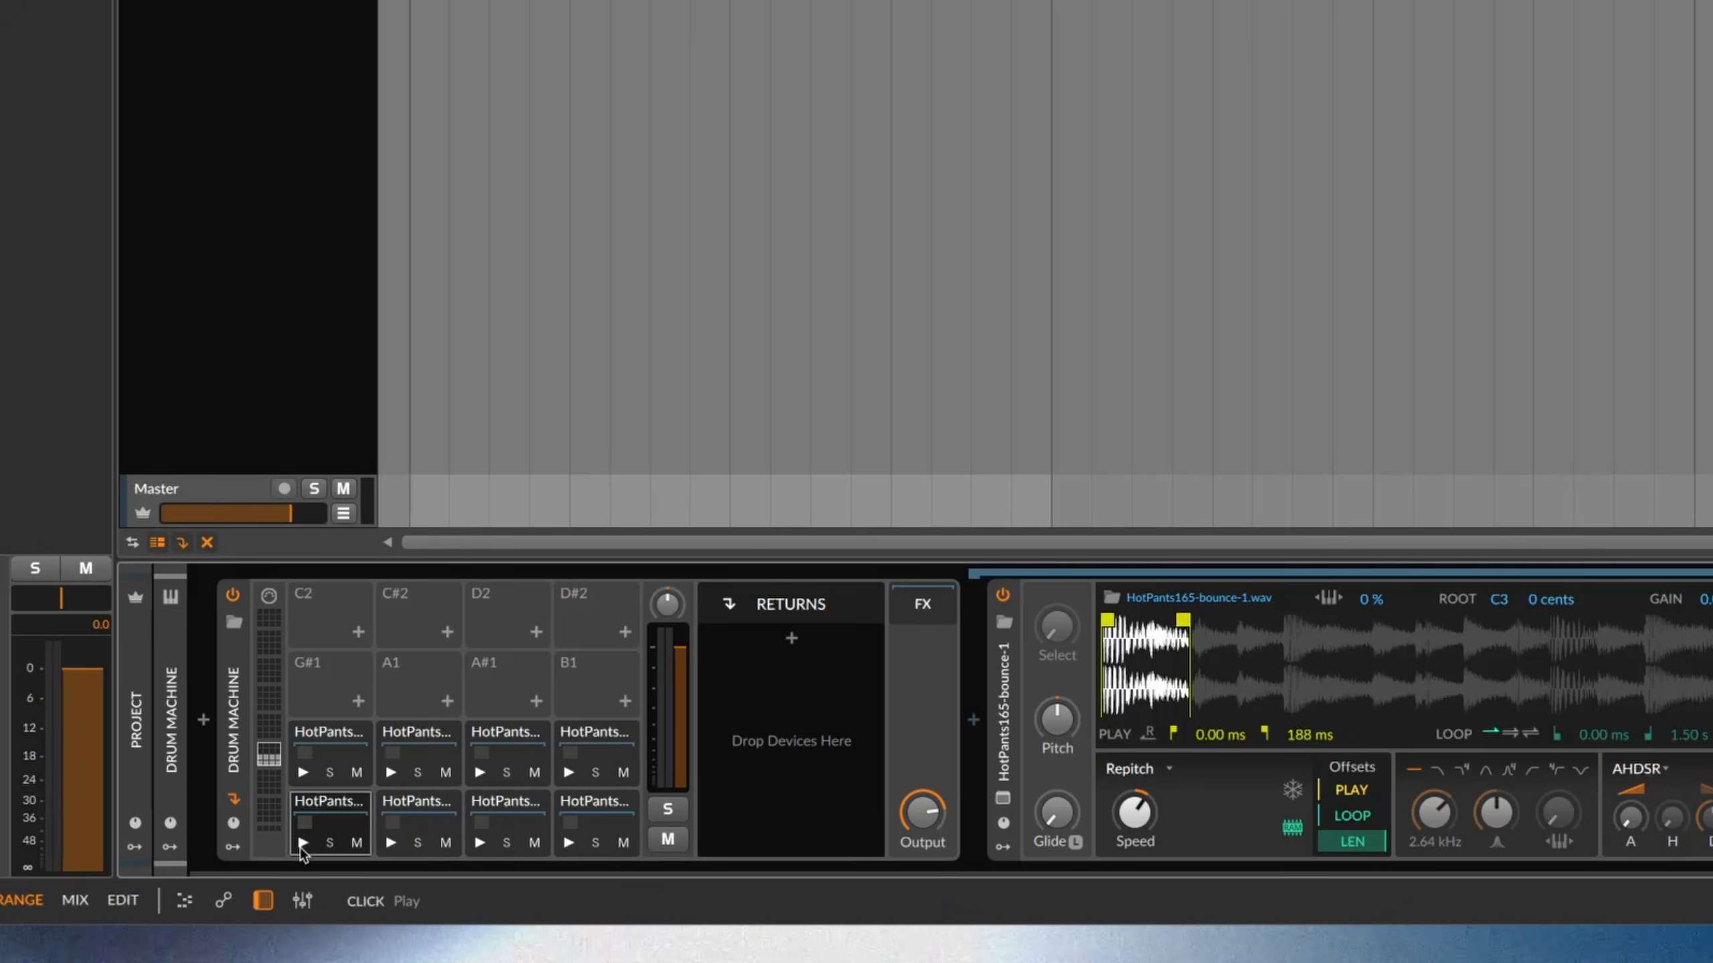
left_click(303, 844)
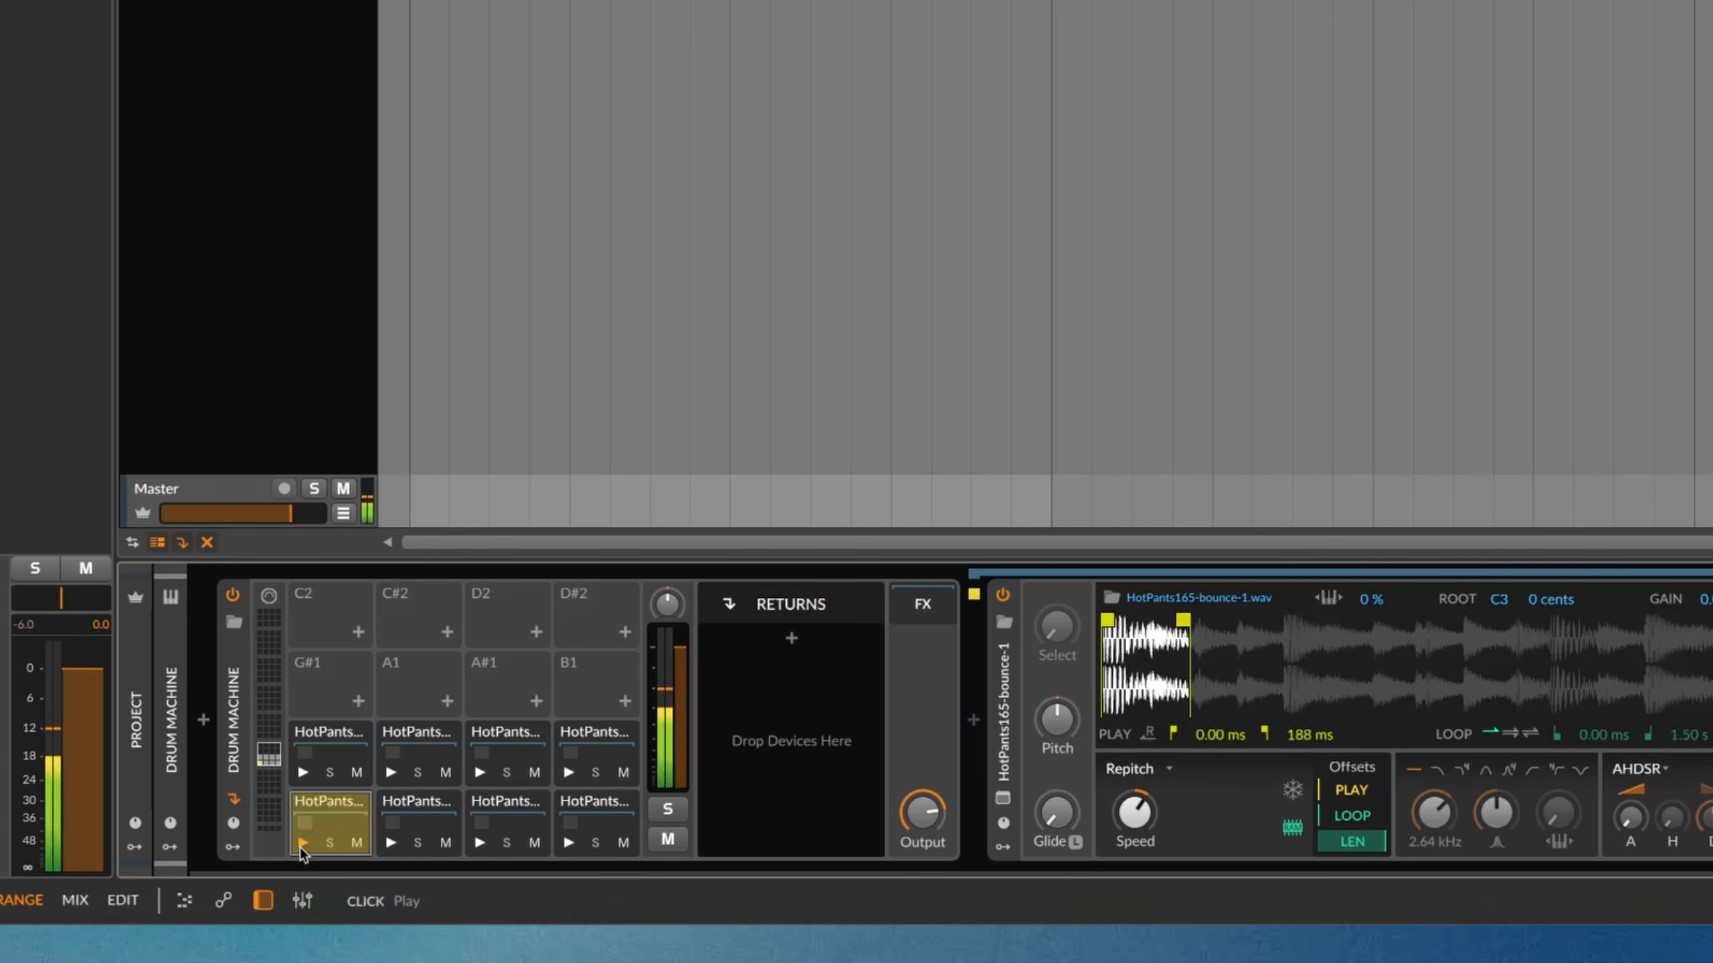
left_click(413, 804)
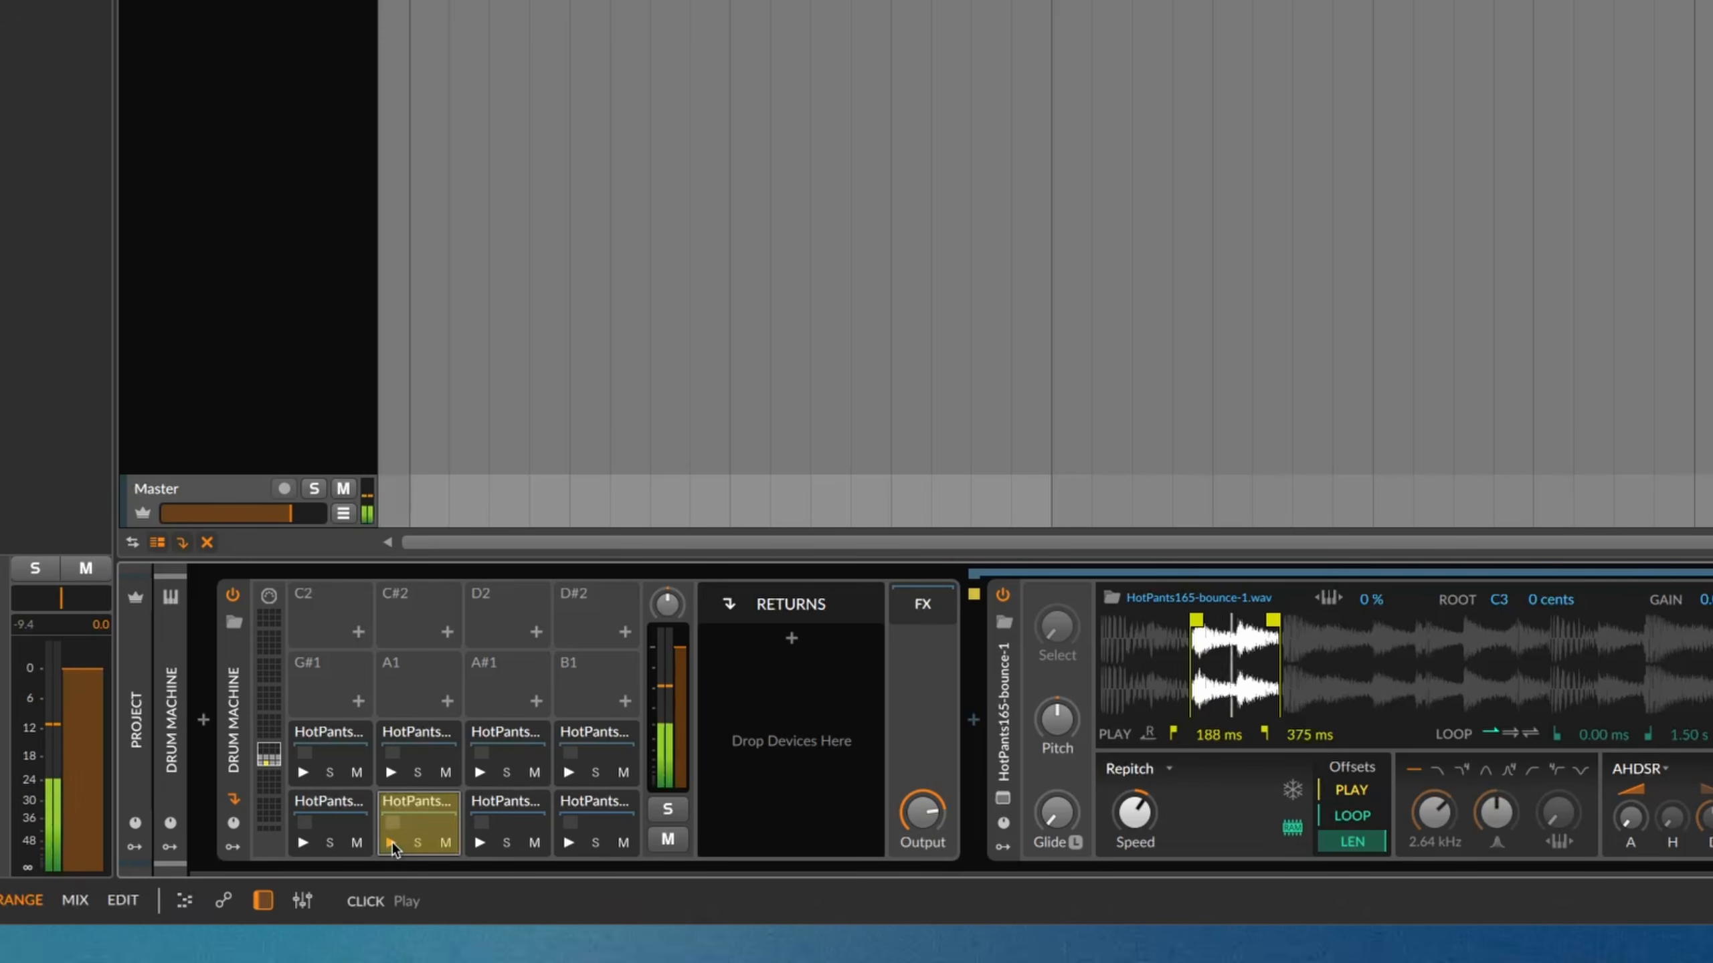
left_click(480, 842)
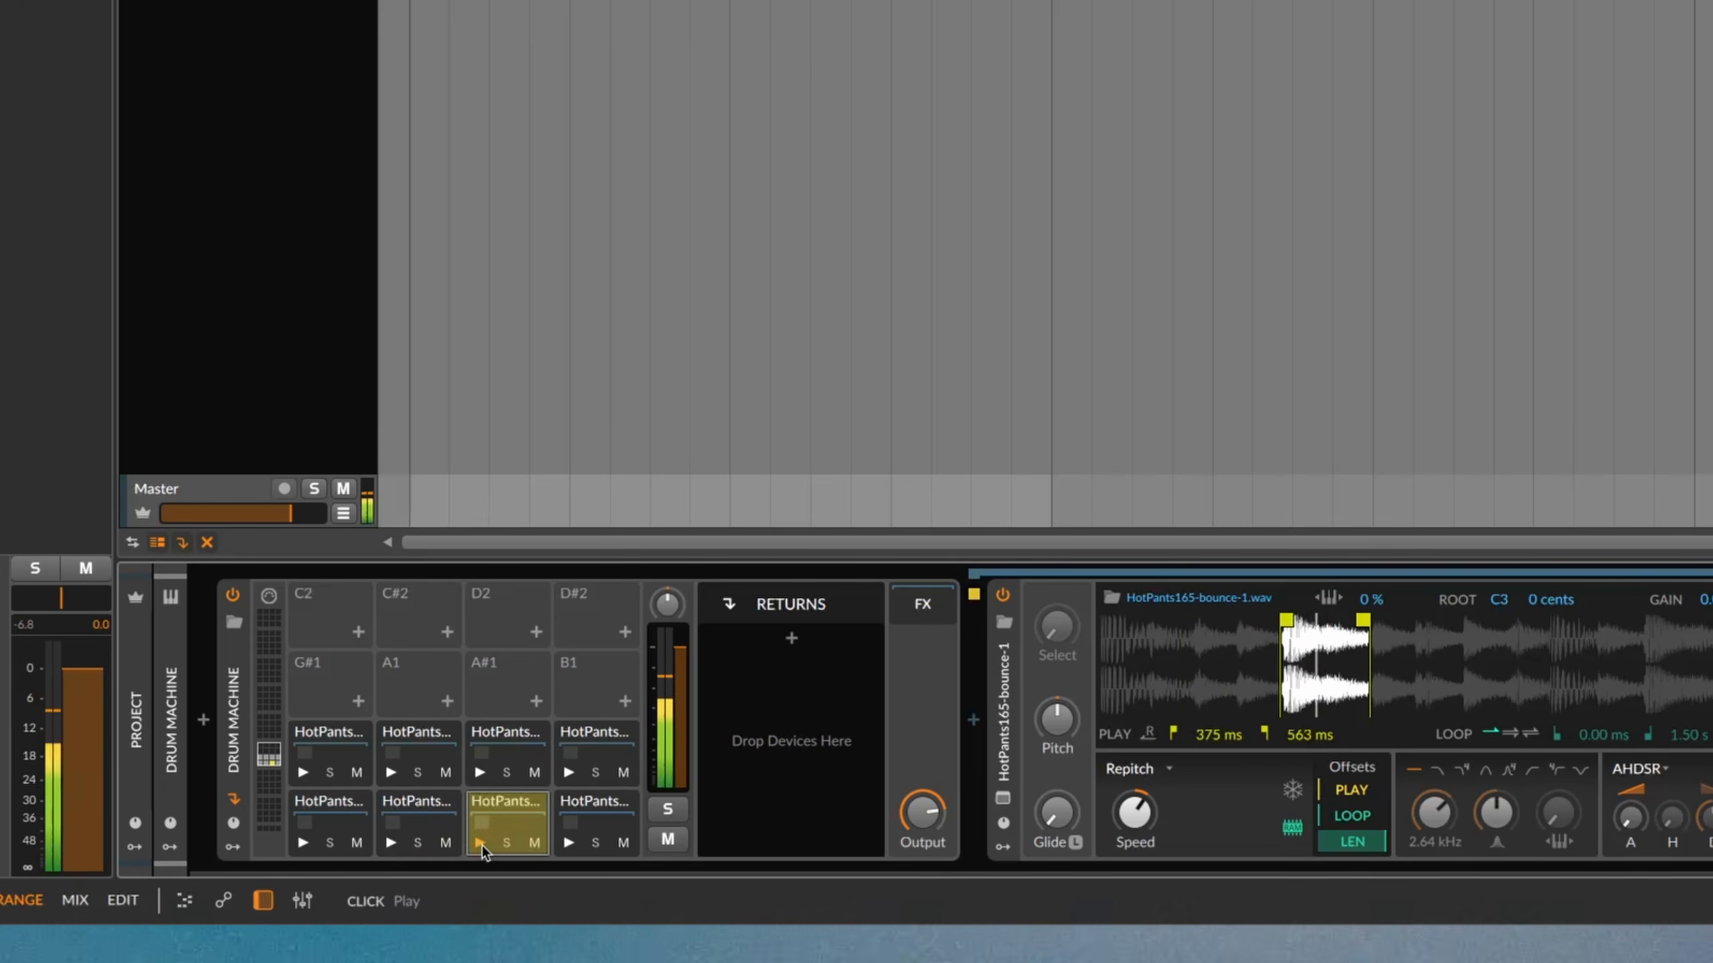
left_click(574, 809)
left_click(569, 844)
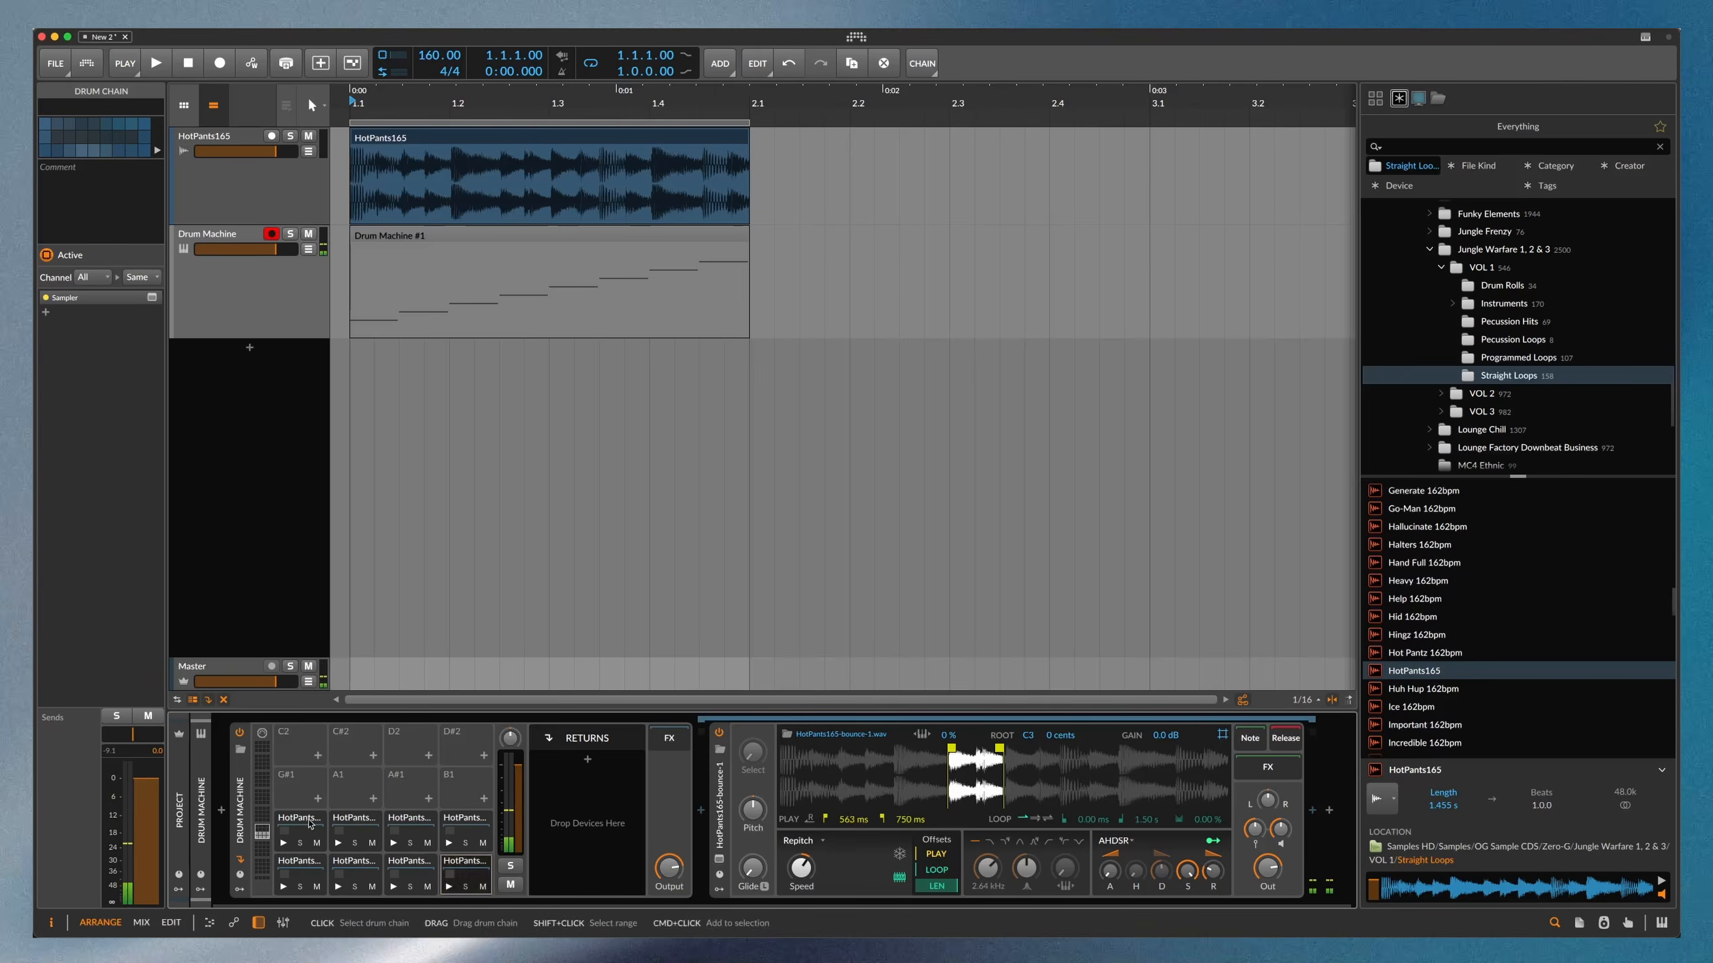
left_click(307, 863)
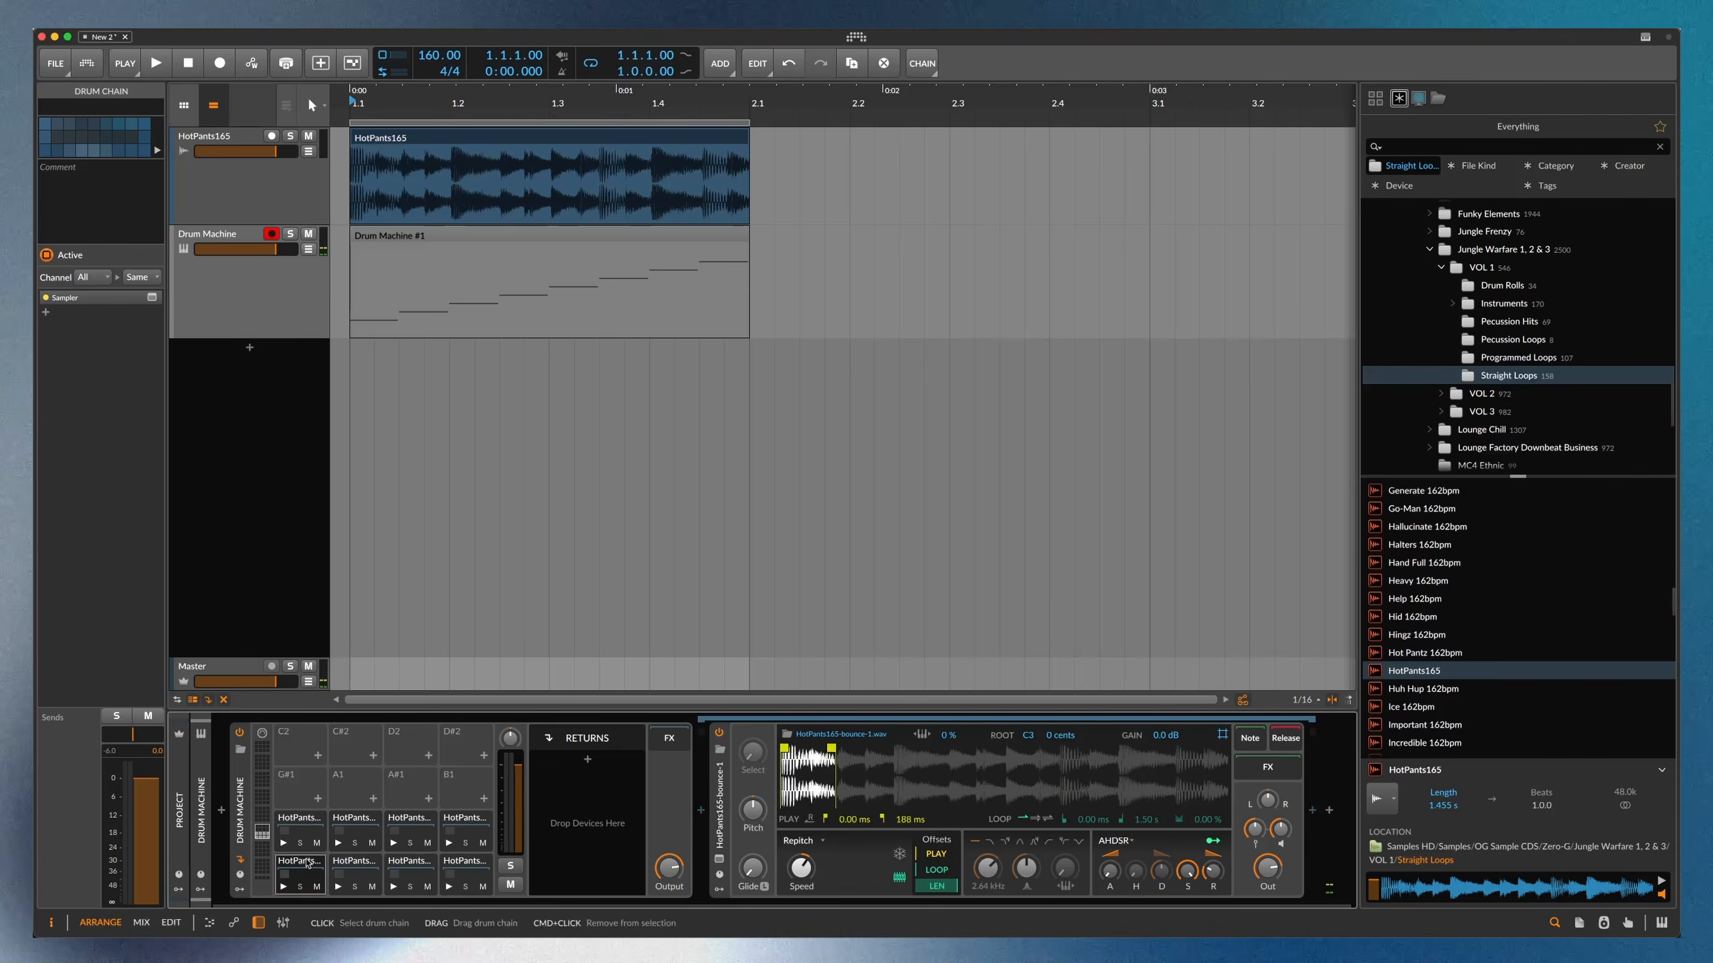
Shrink the Drum Machine track, mute the HotPants165 track, and open the Drum Machine clip for note editing
left_click_drag(291, 338, 291, 273)
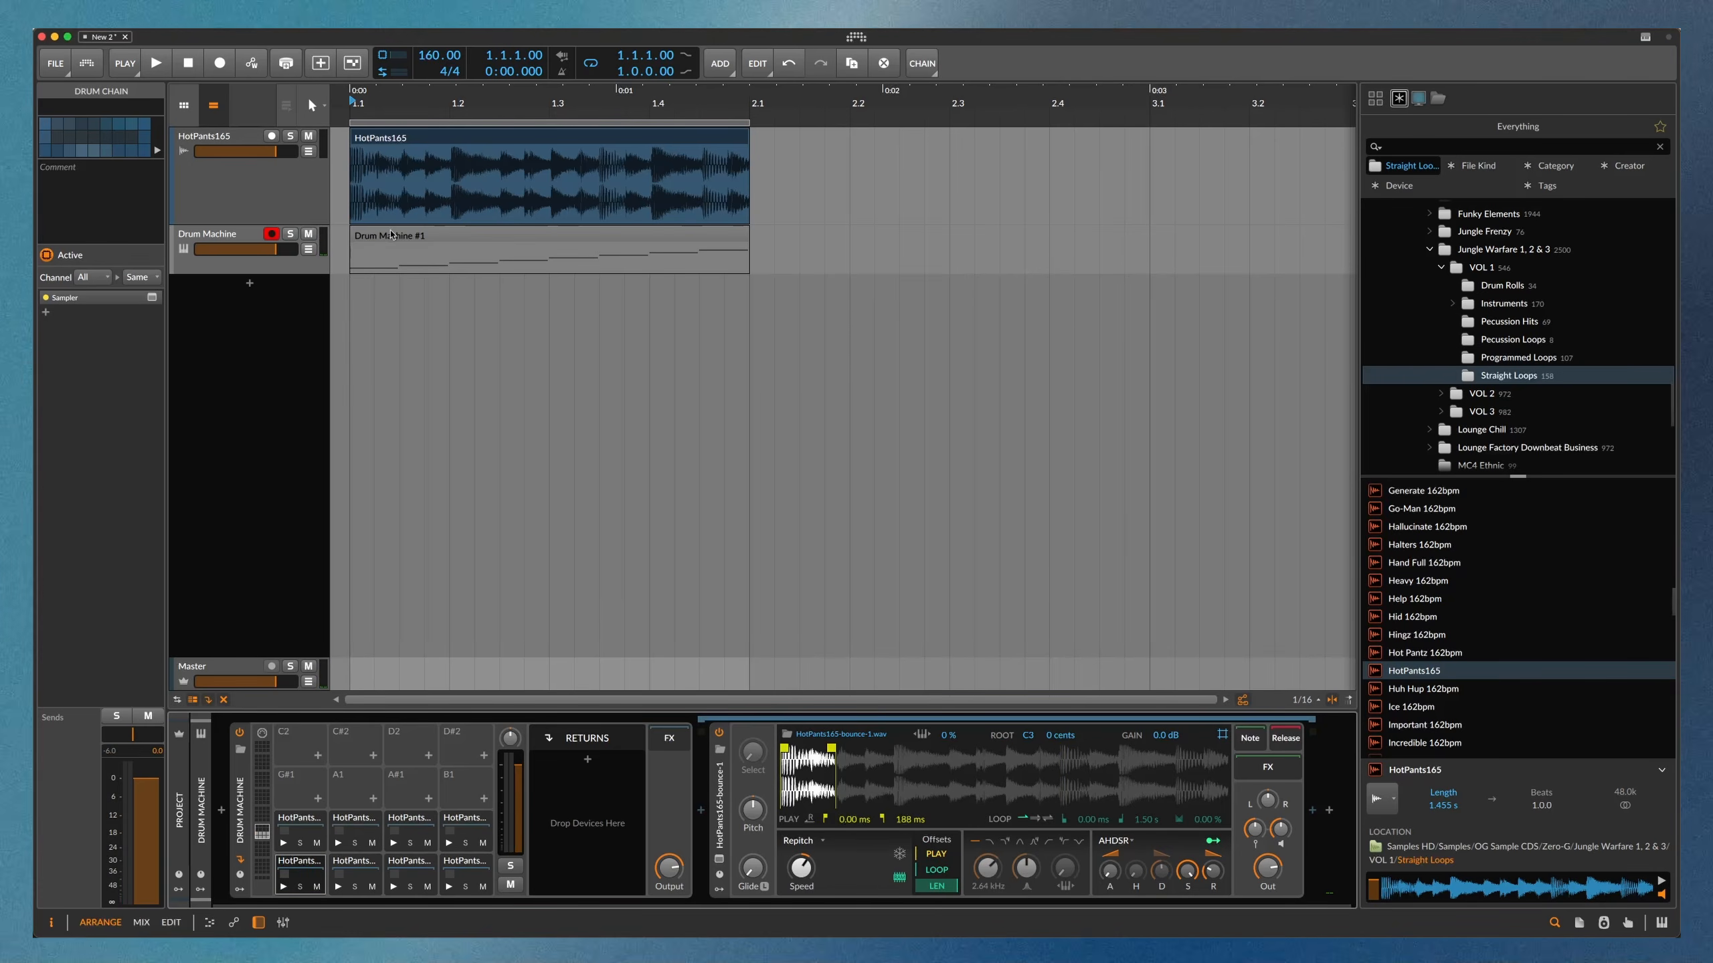
left_click(405, 237)
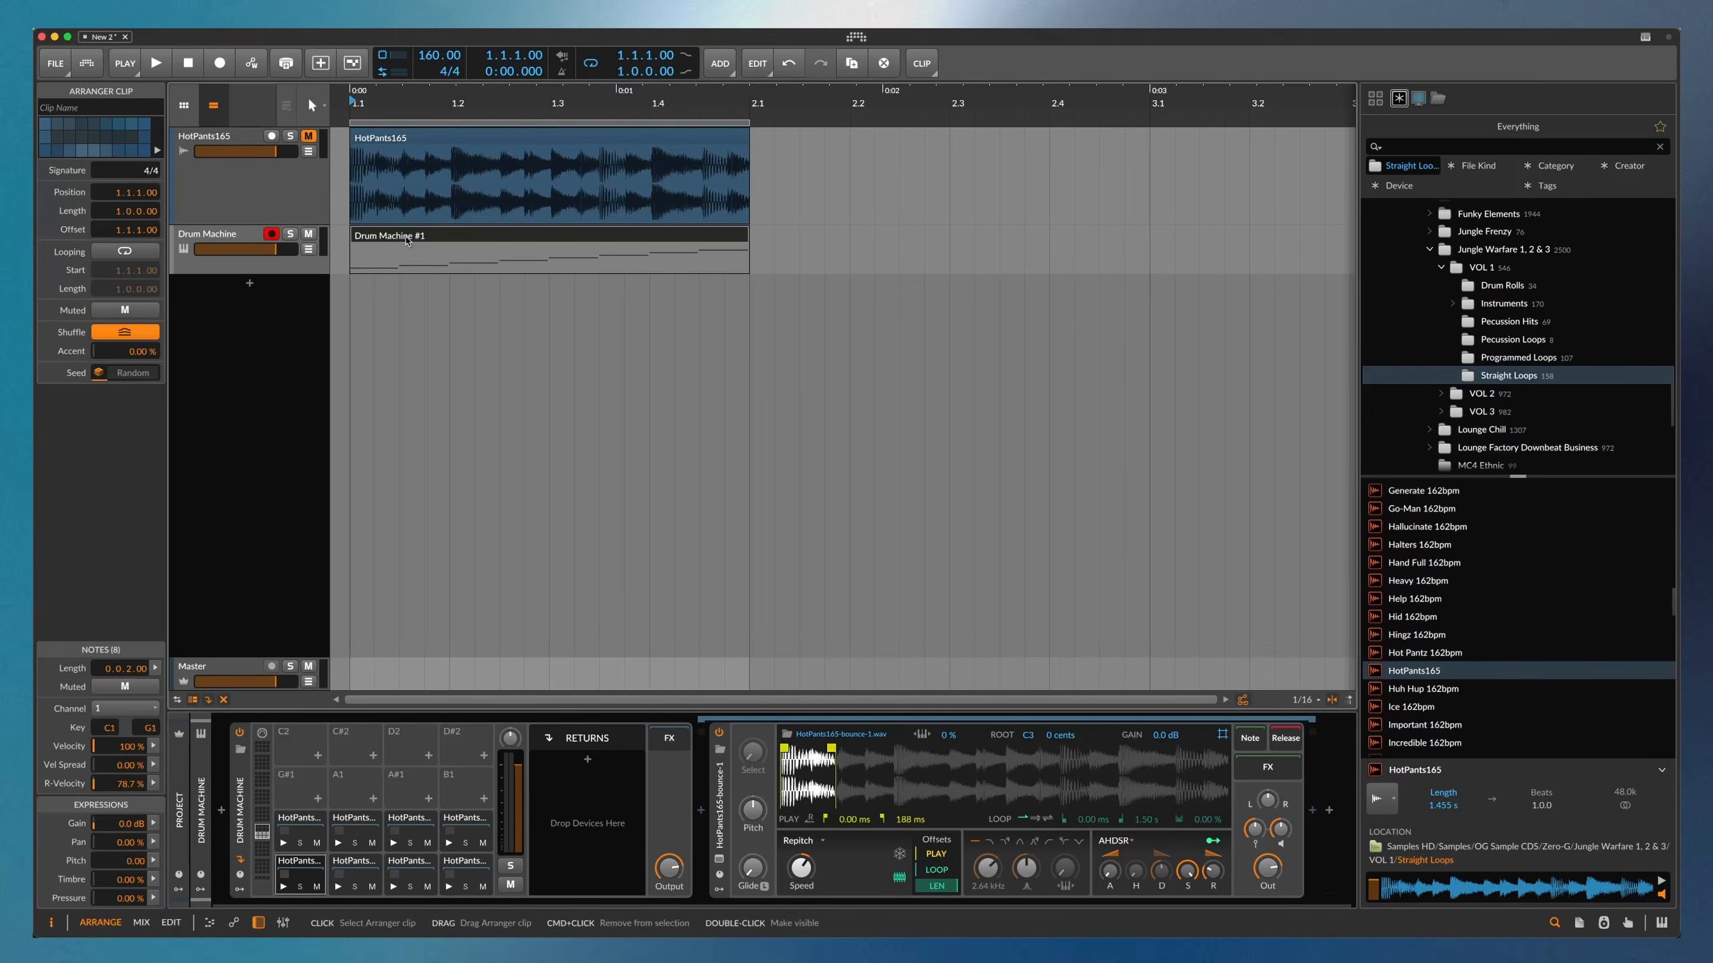
double_click(408, 240)
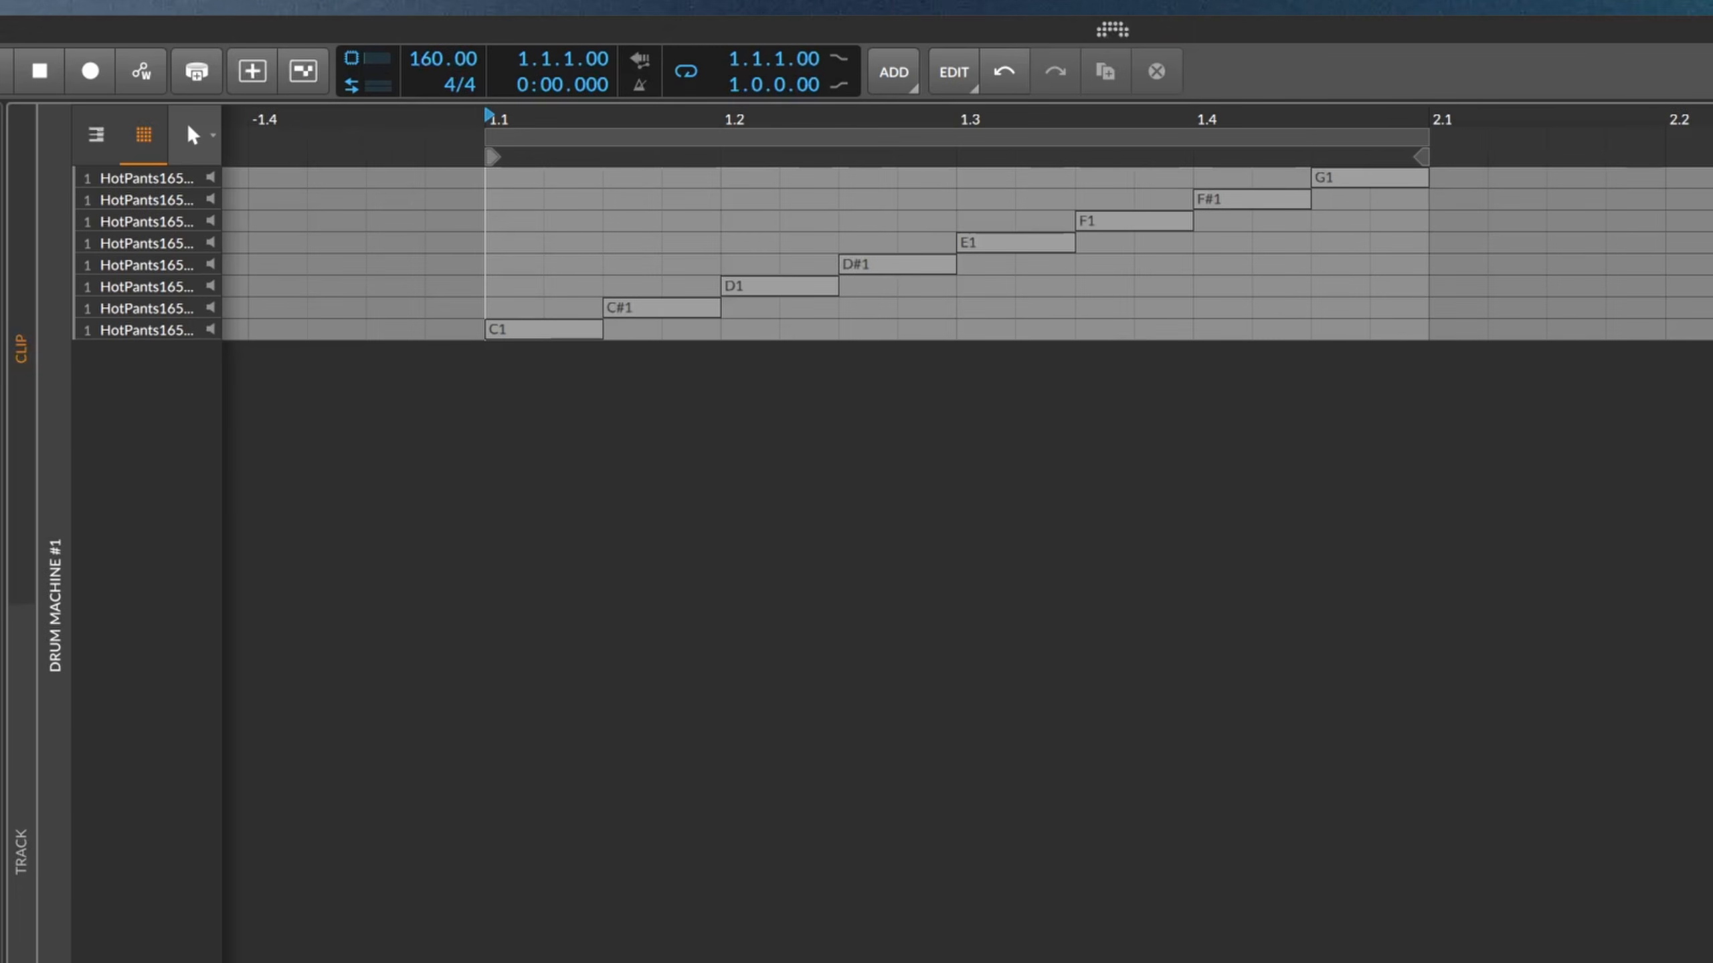
left_click(575, 220)
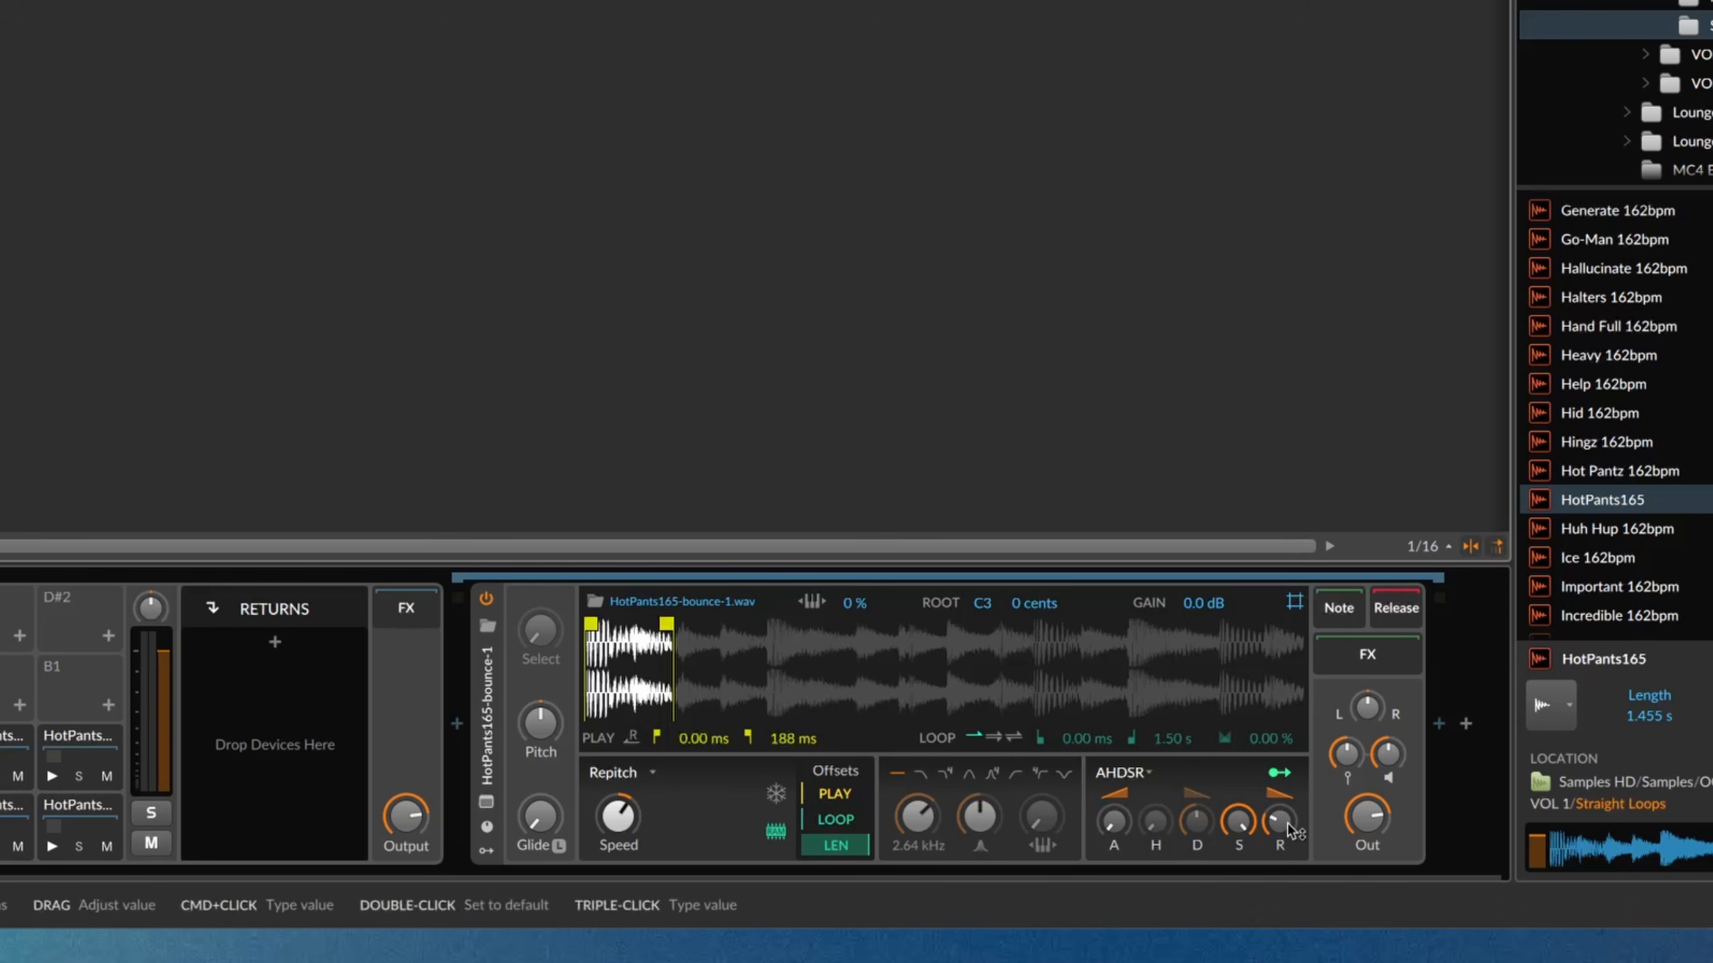
Set the first slice's envelope release to 10.0 ms and copy that value to all layers
left_click_drag(1288, 822, 1288, 851)
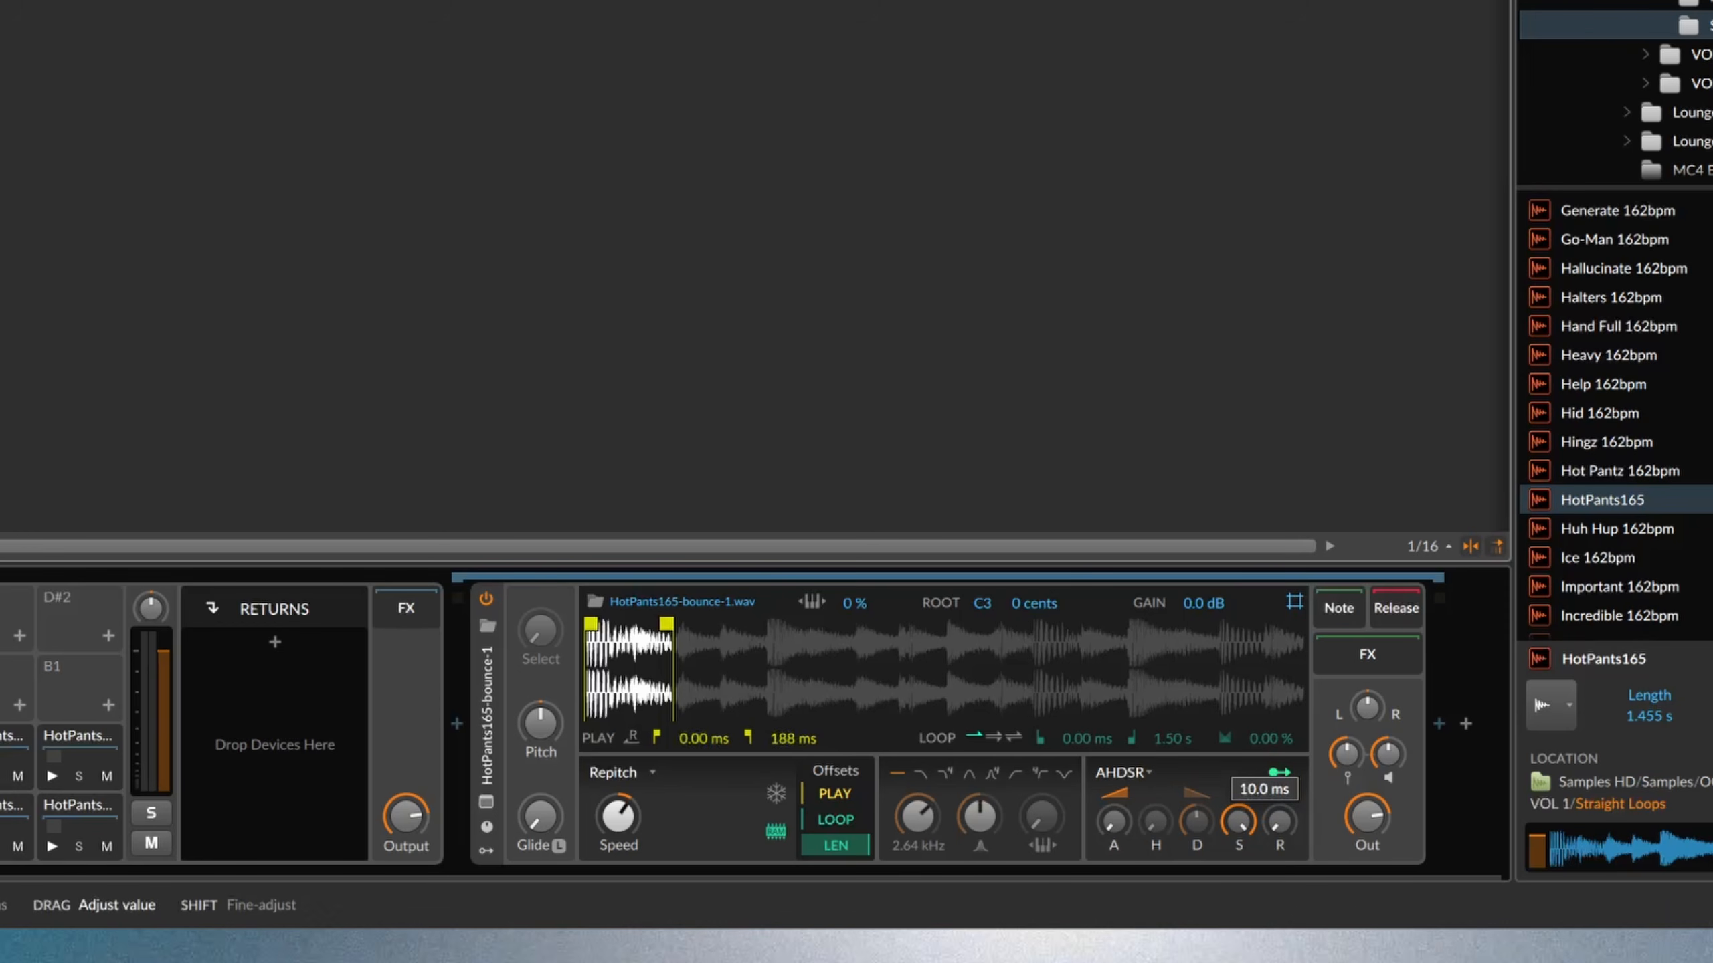
right_click(1286, 824)
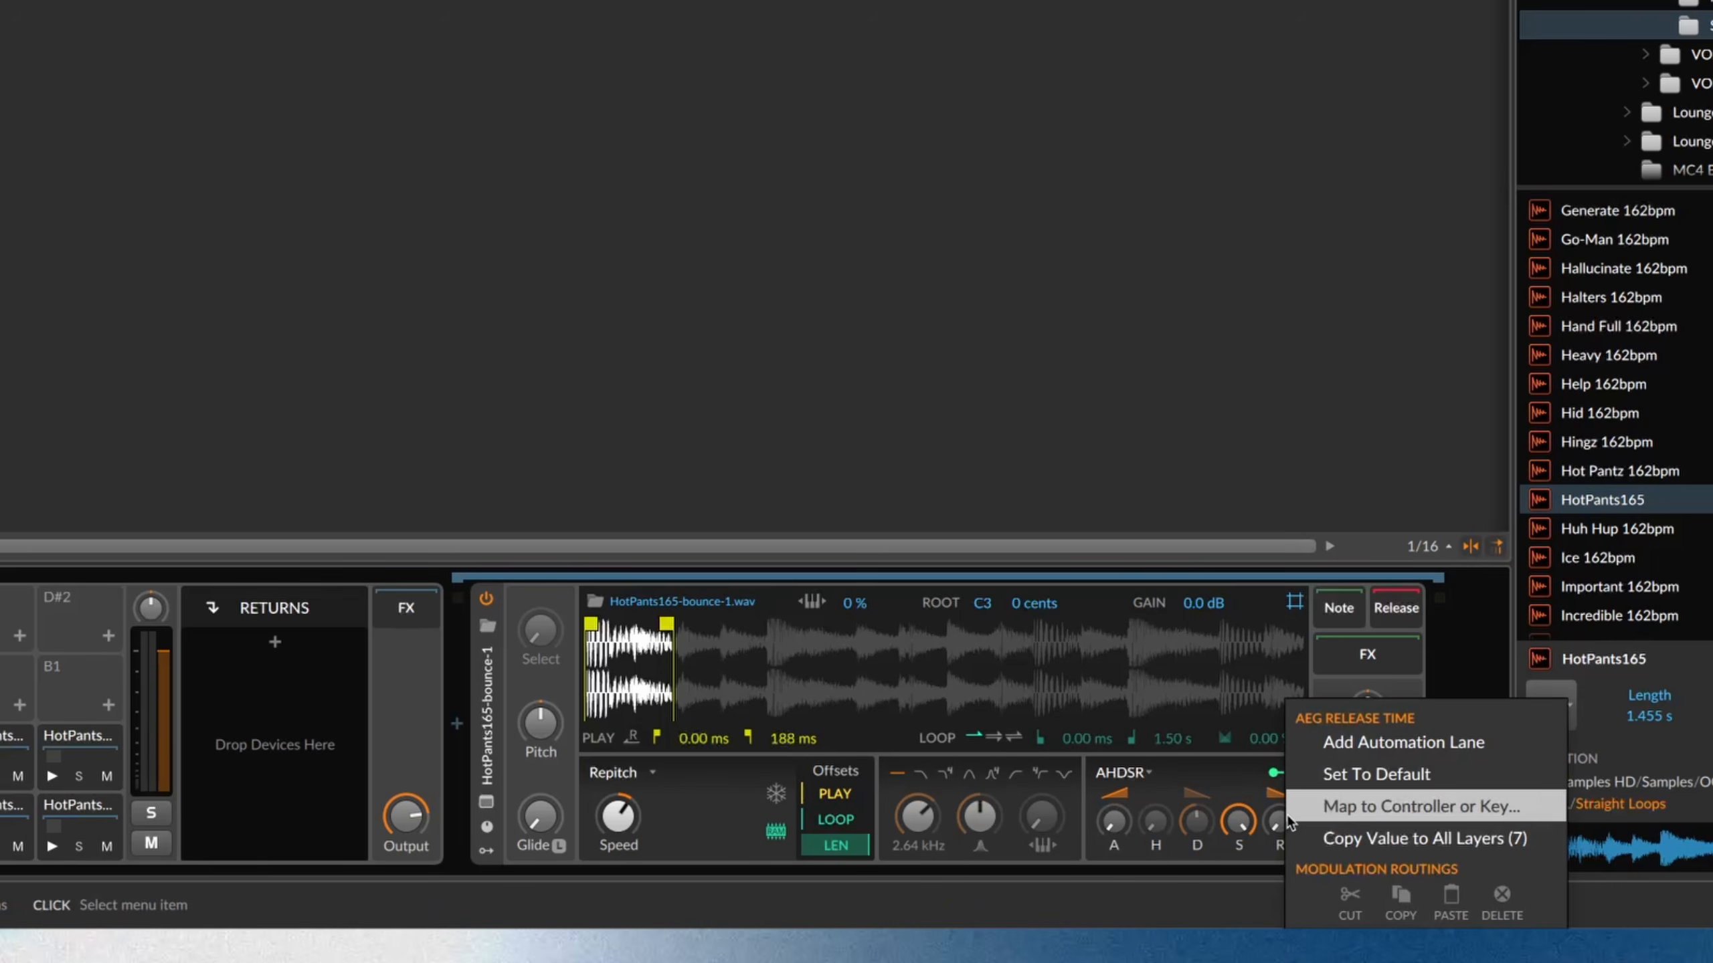
left_click(1349, 838)
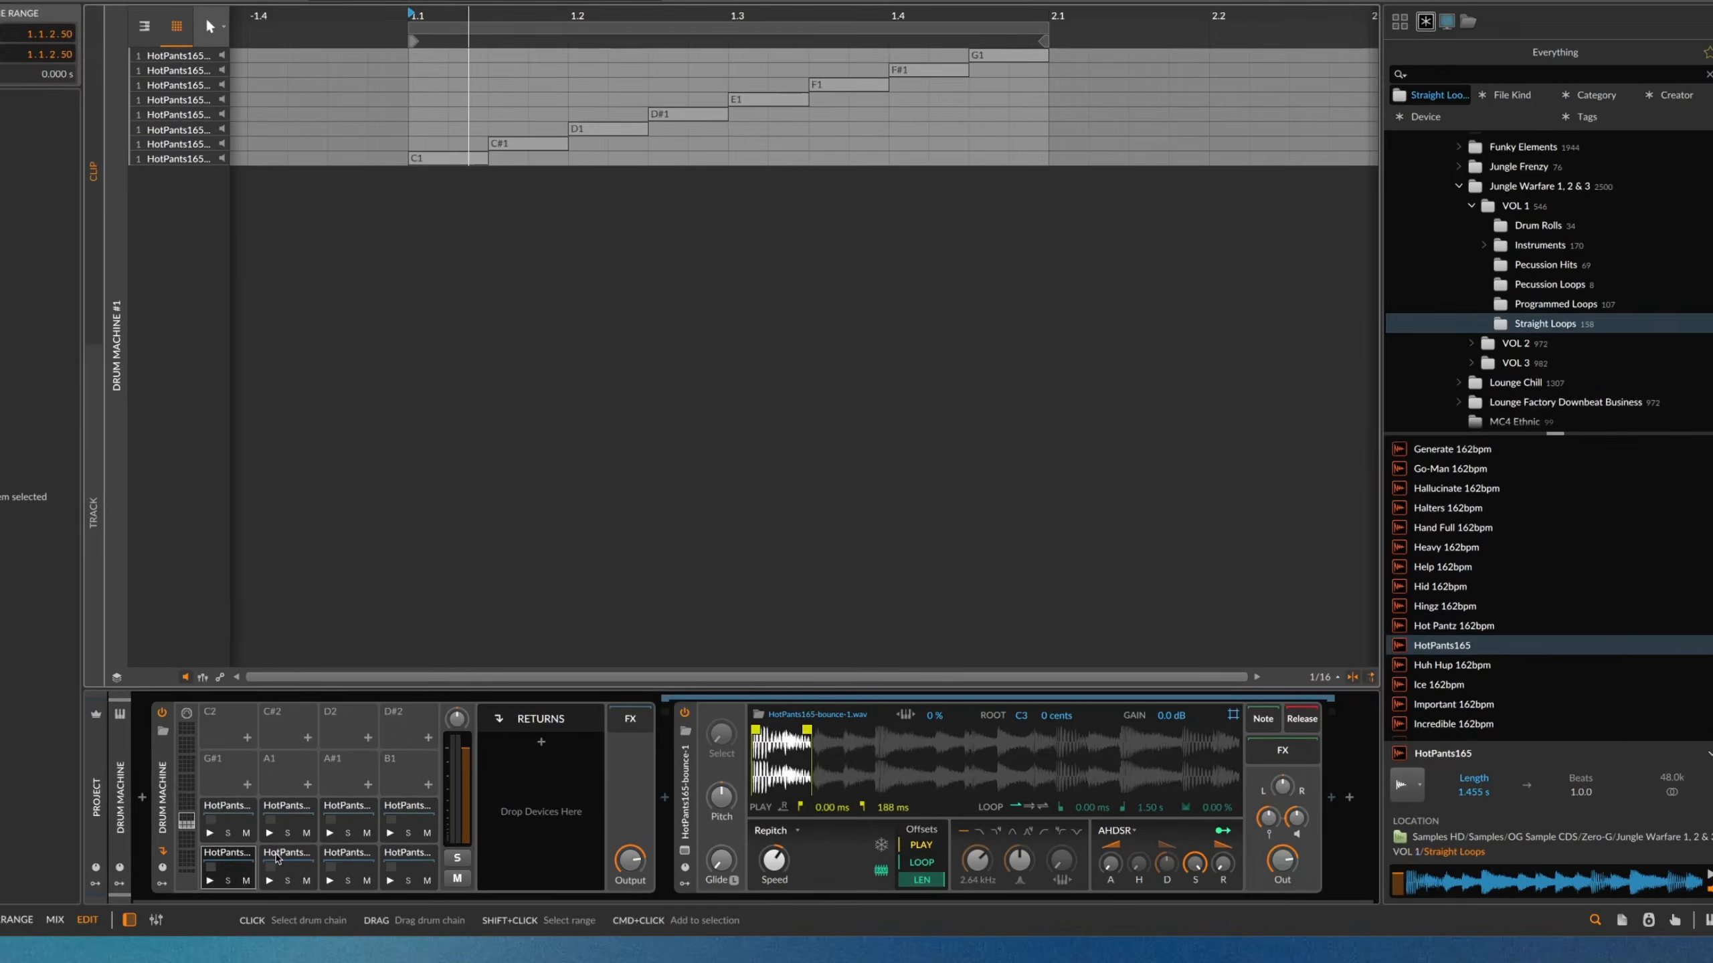
Check the Sampler settings of the second, third and fourth slice pads and return to the first pad
left_click(276, 856)
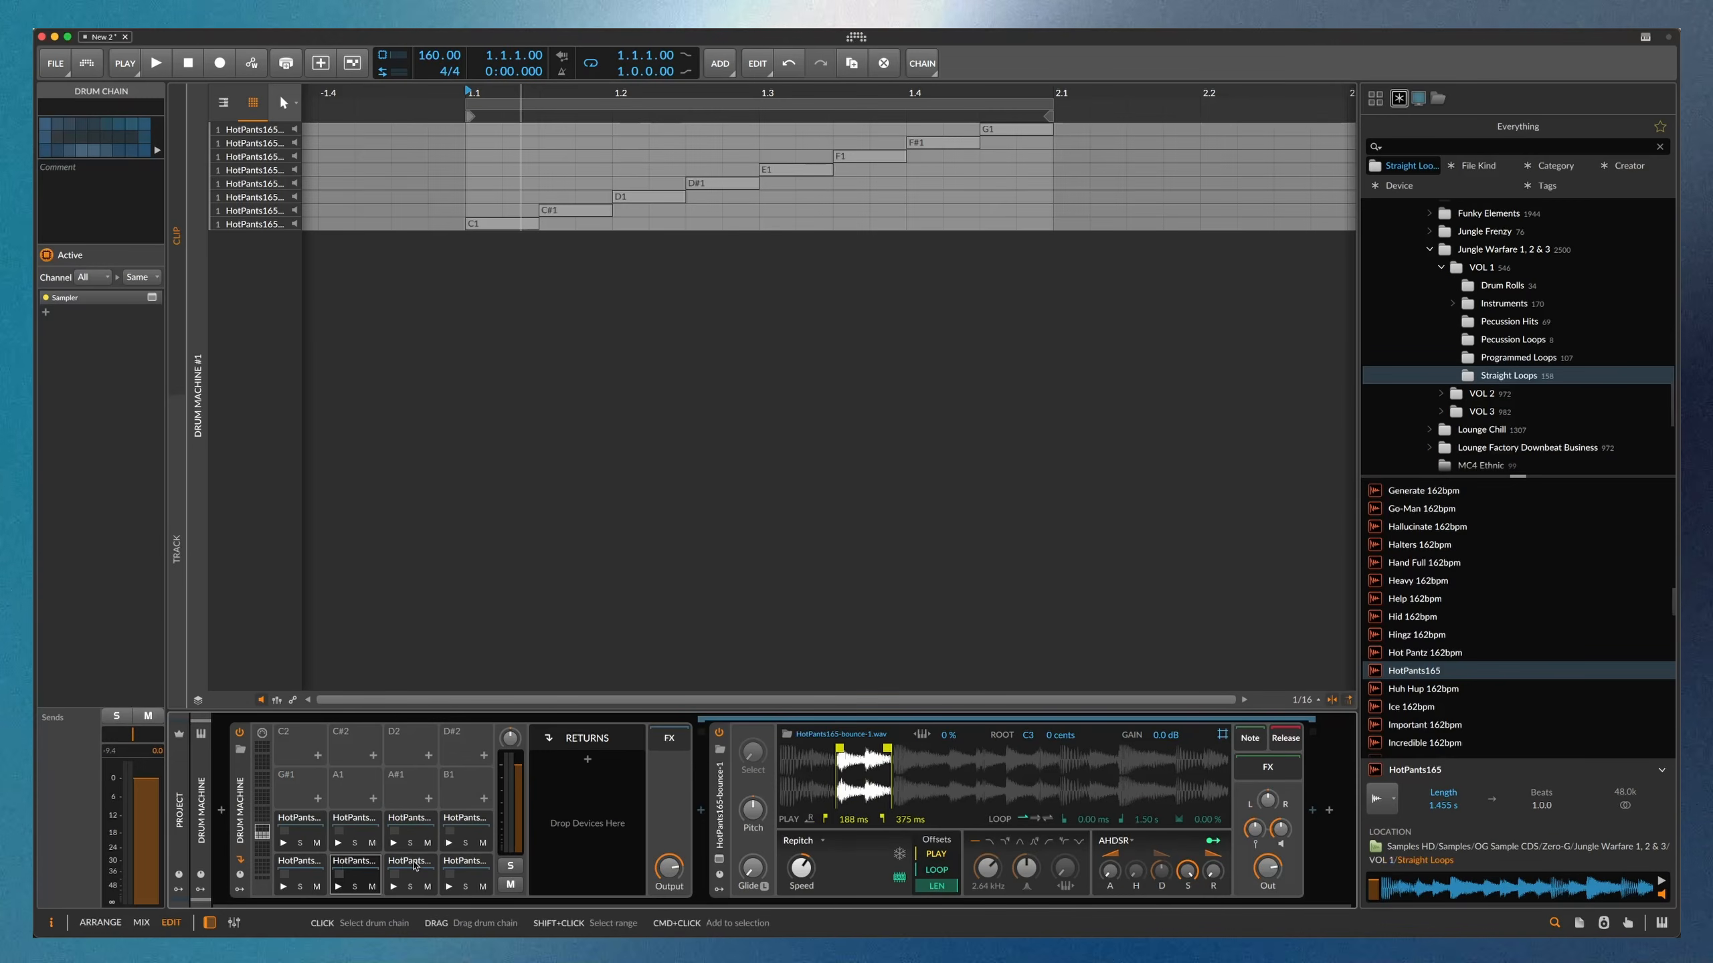
left_click(414, 867)
left_click(464, 865)
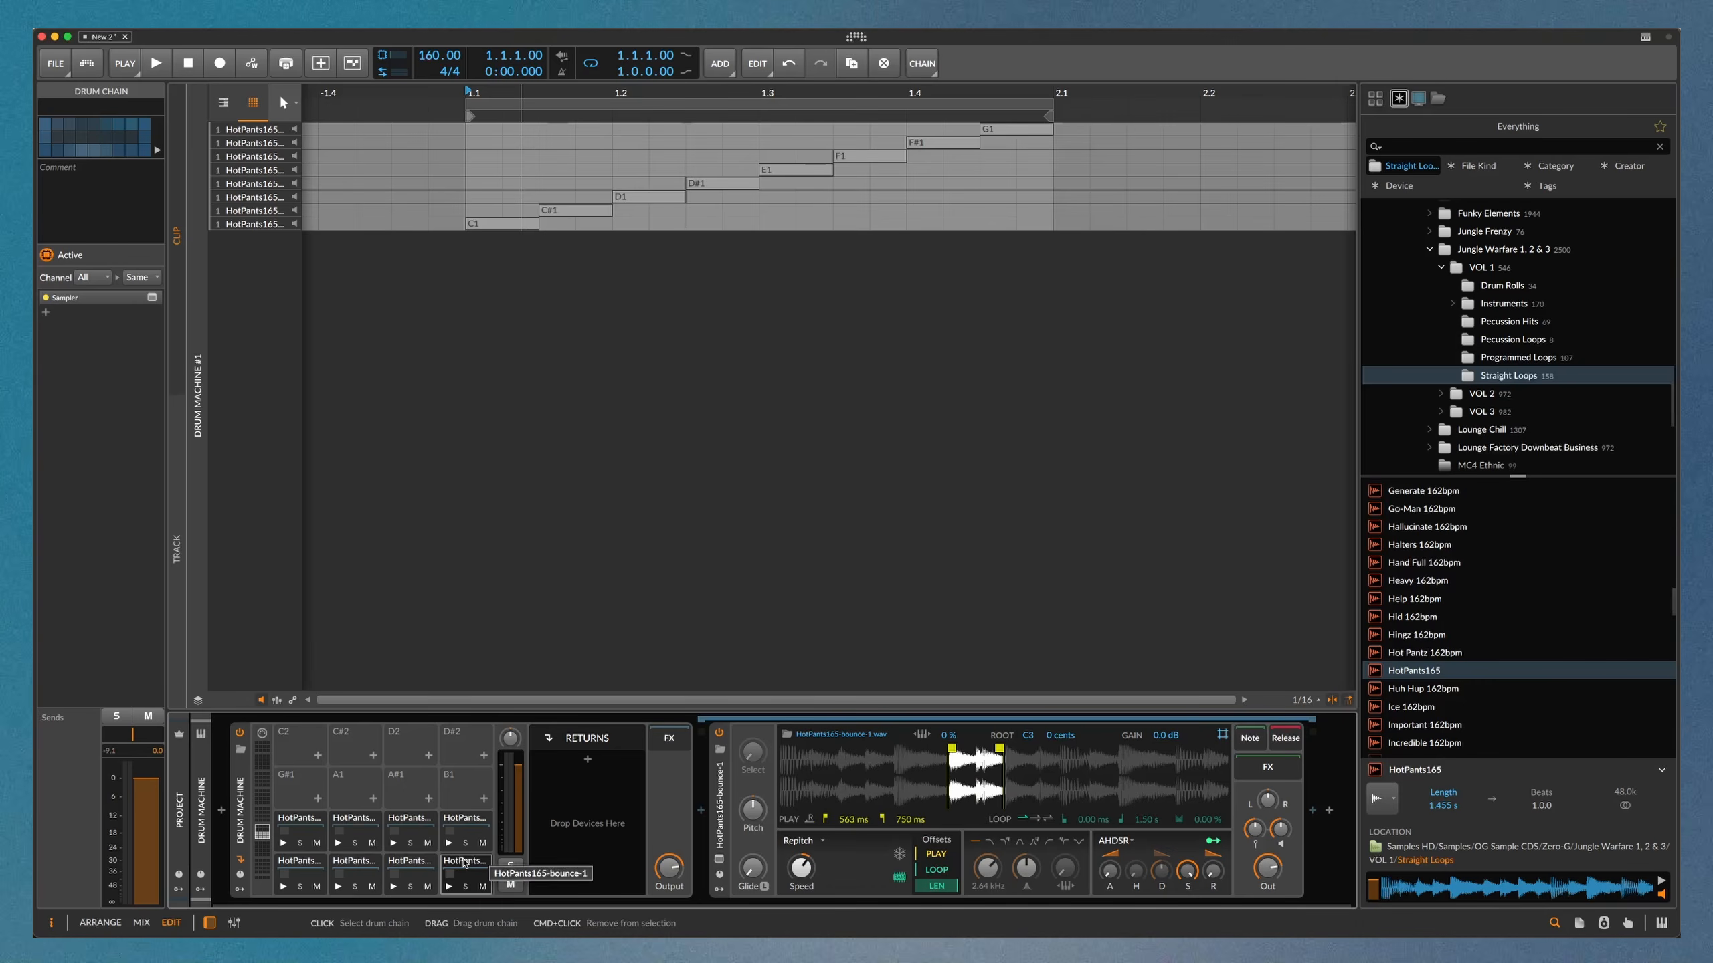
left_click(299, 869)
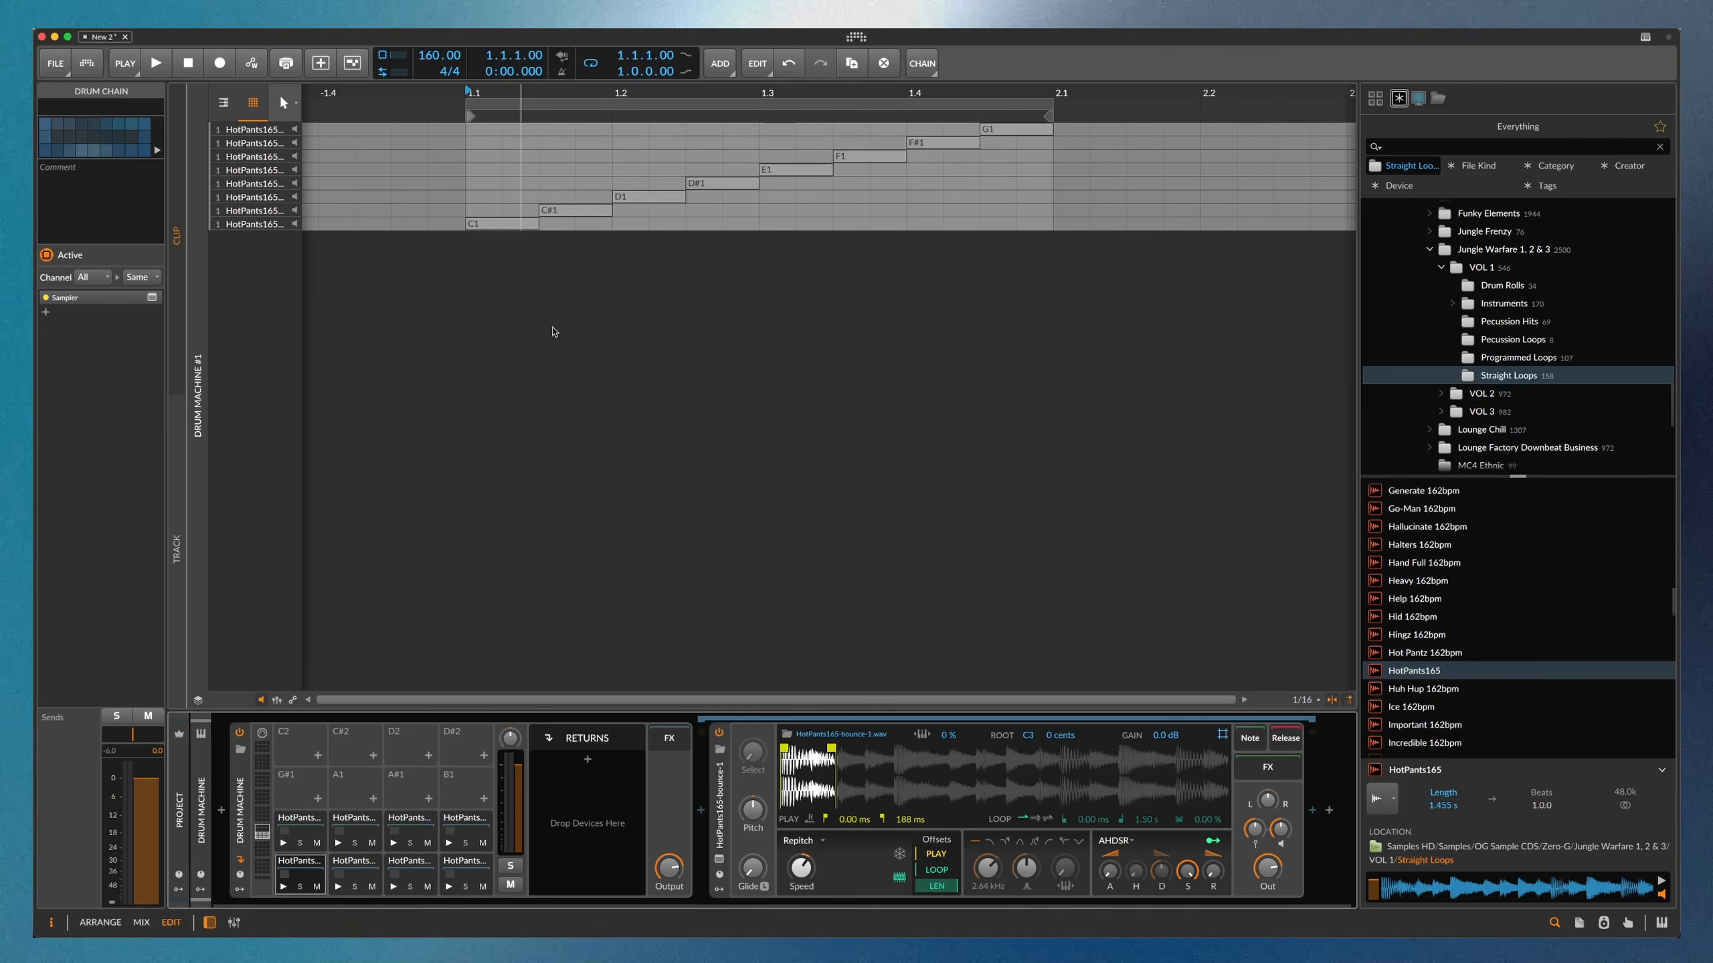
scroll(513, 168, "up", 3)
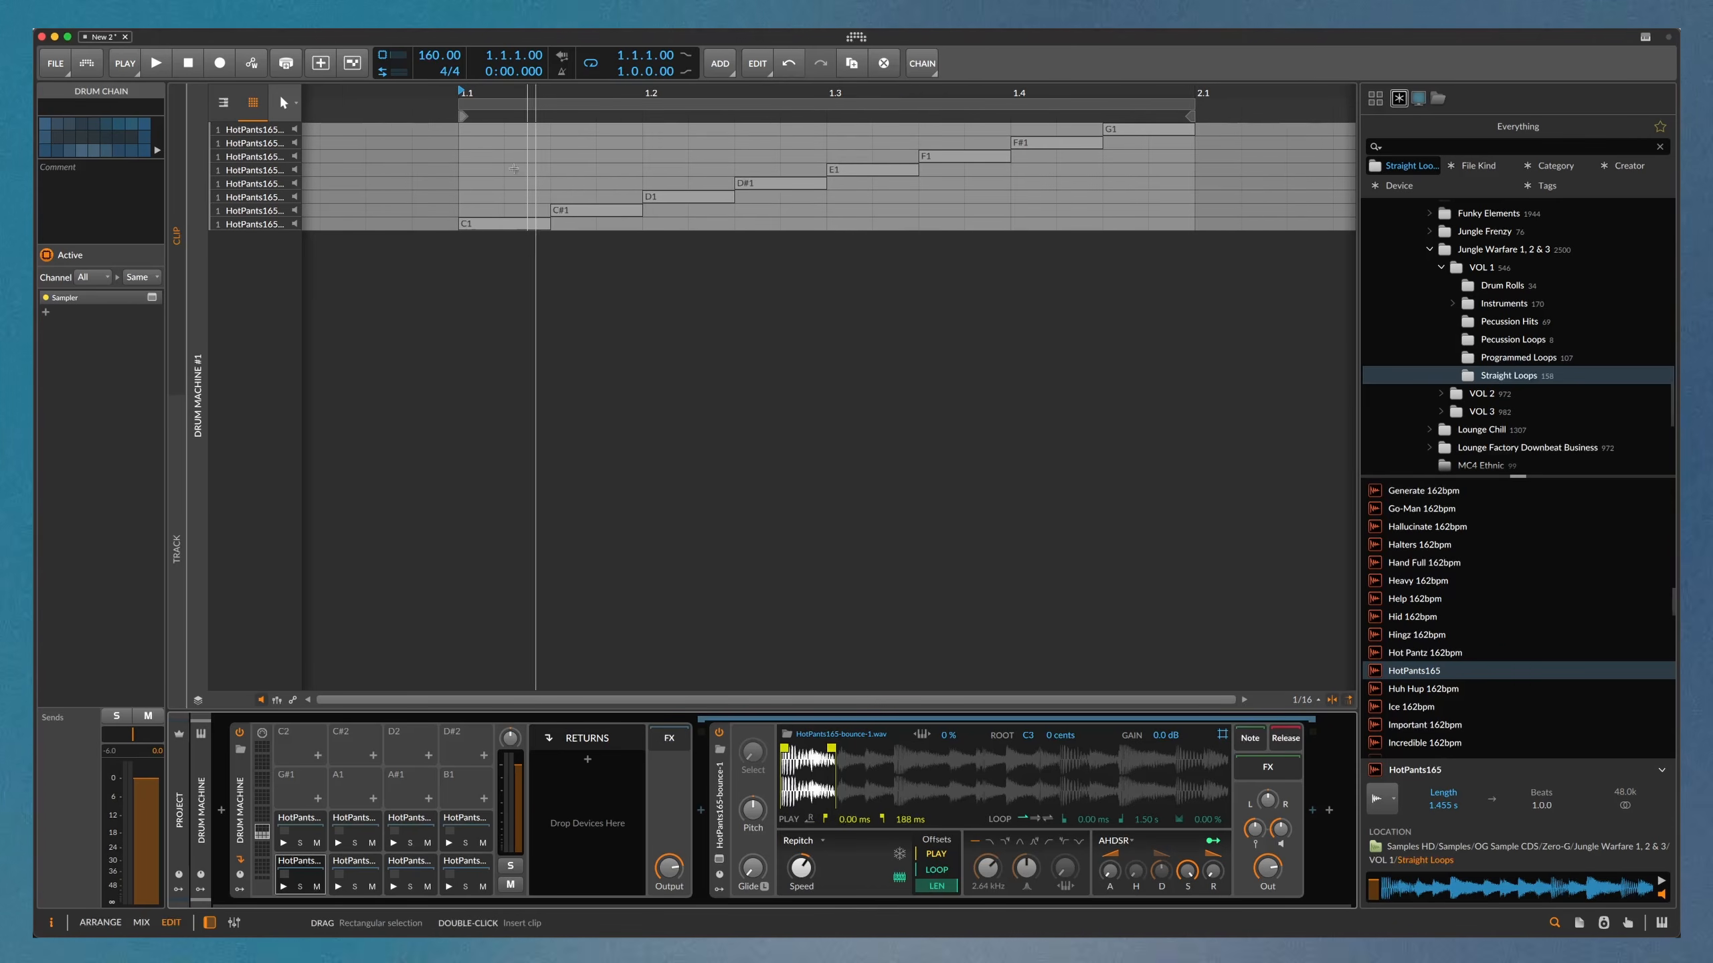
Play the Drum Machine clip while viewing the mixer, and return to the clip's note editor
key("Tab")
key("Tab")
key("Tab")
key("space")
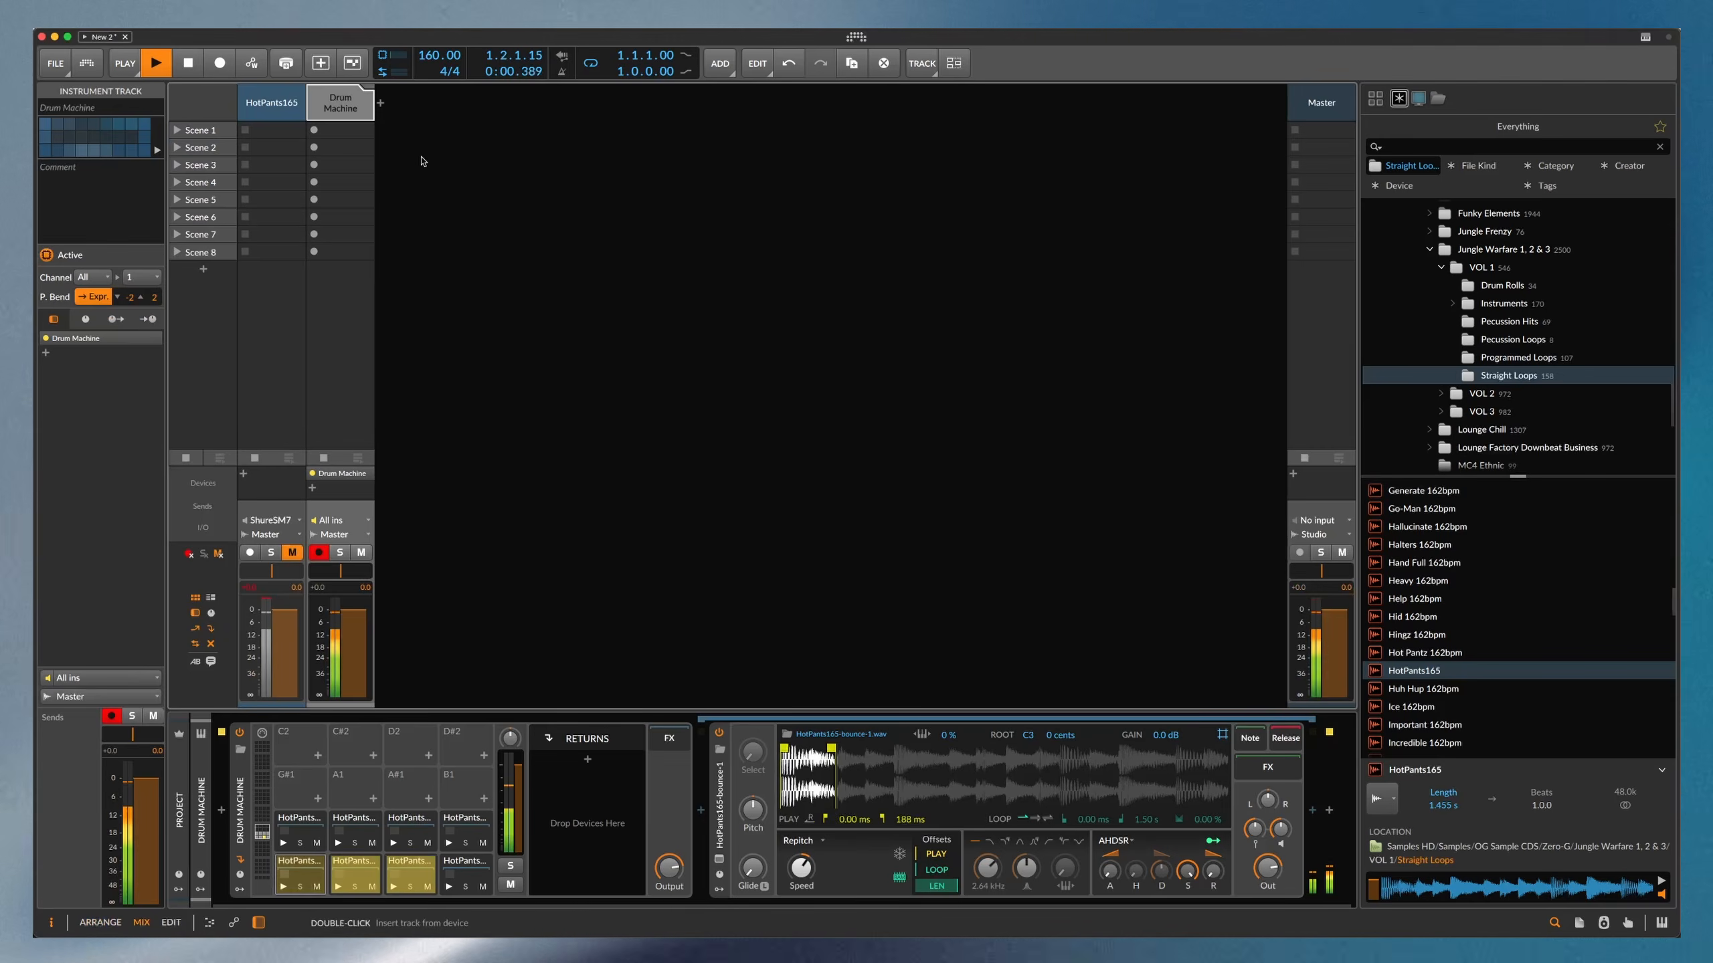
key("Tab")
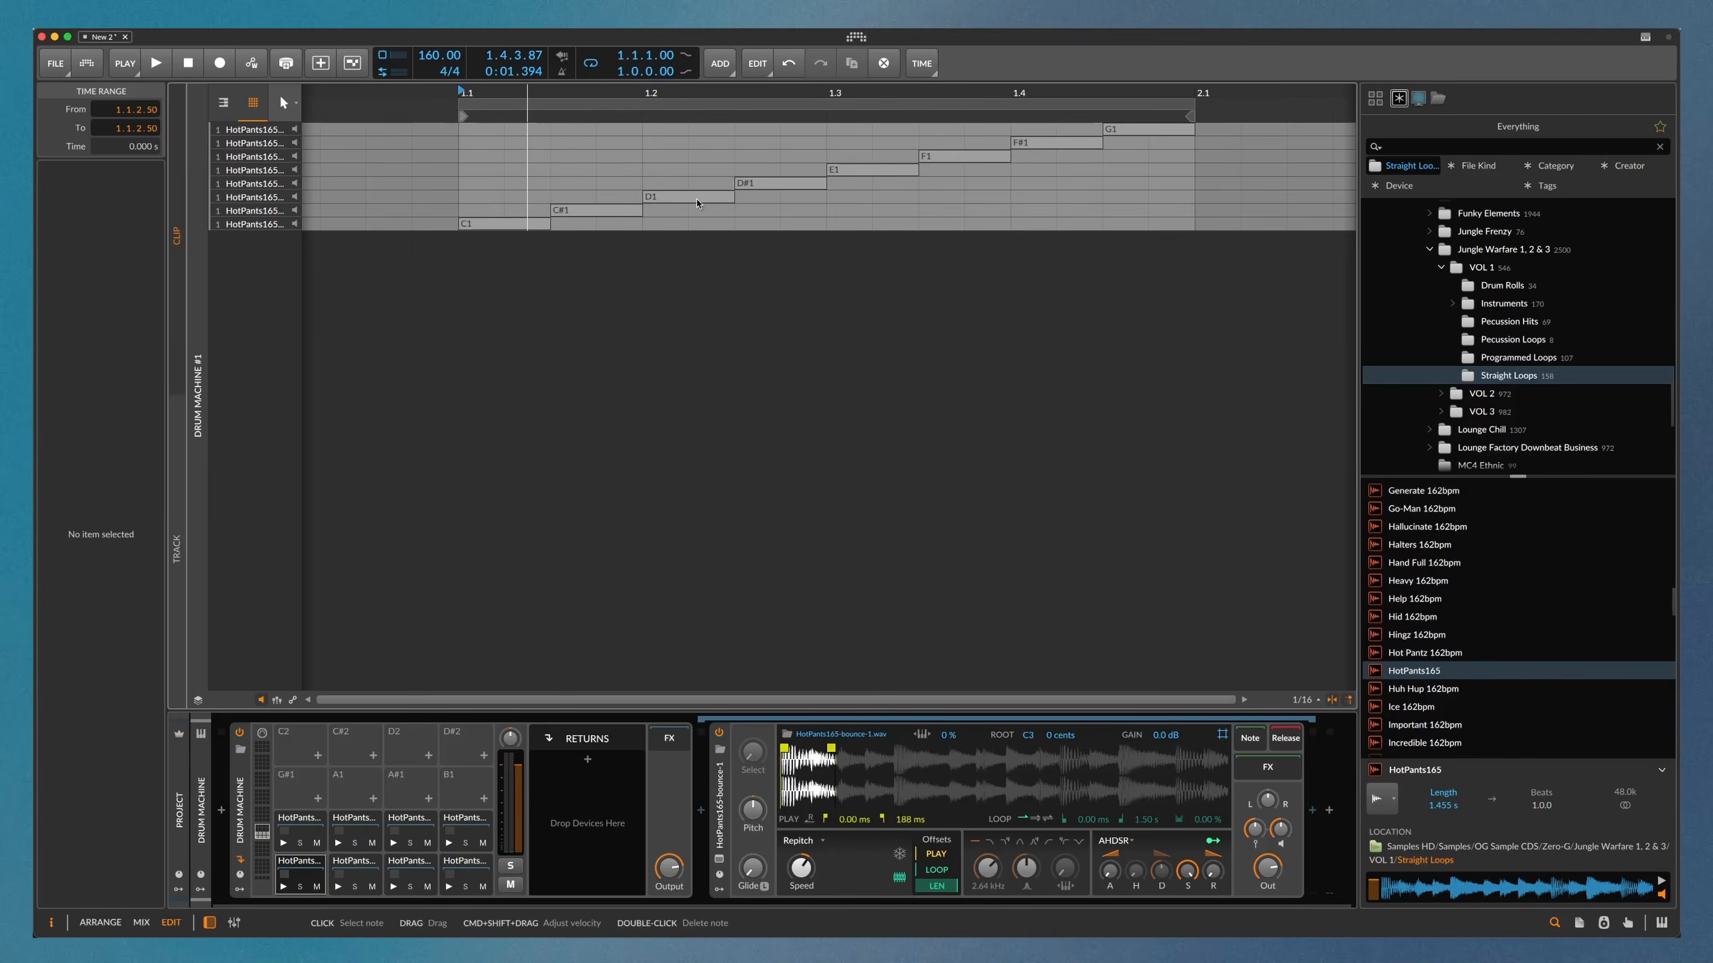
Move the note at beat 1.3 down to D1 and the note at beat 1.2 down to C1, and start playback
left_click(698, 200)
key("Right")
key("Right")
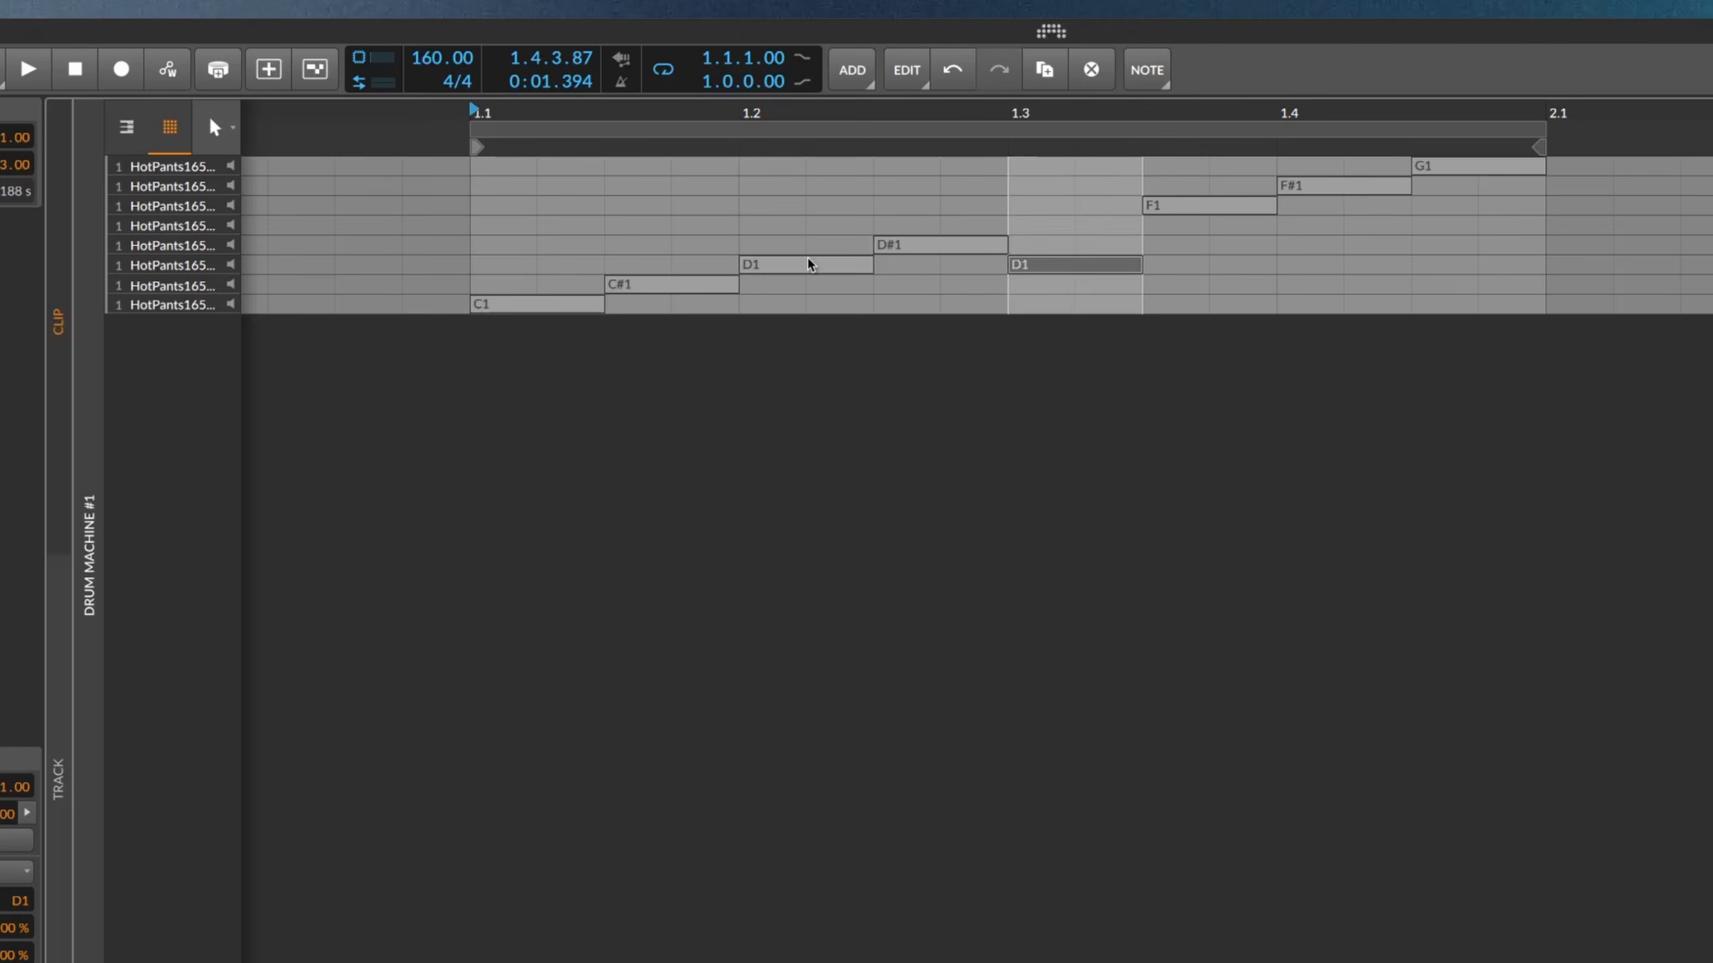
left_click_drag(807, 261, 809, 304)
key("space")
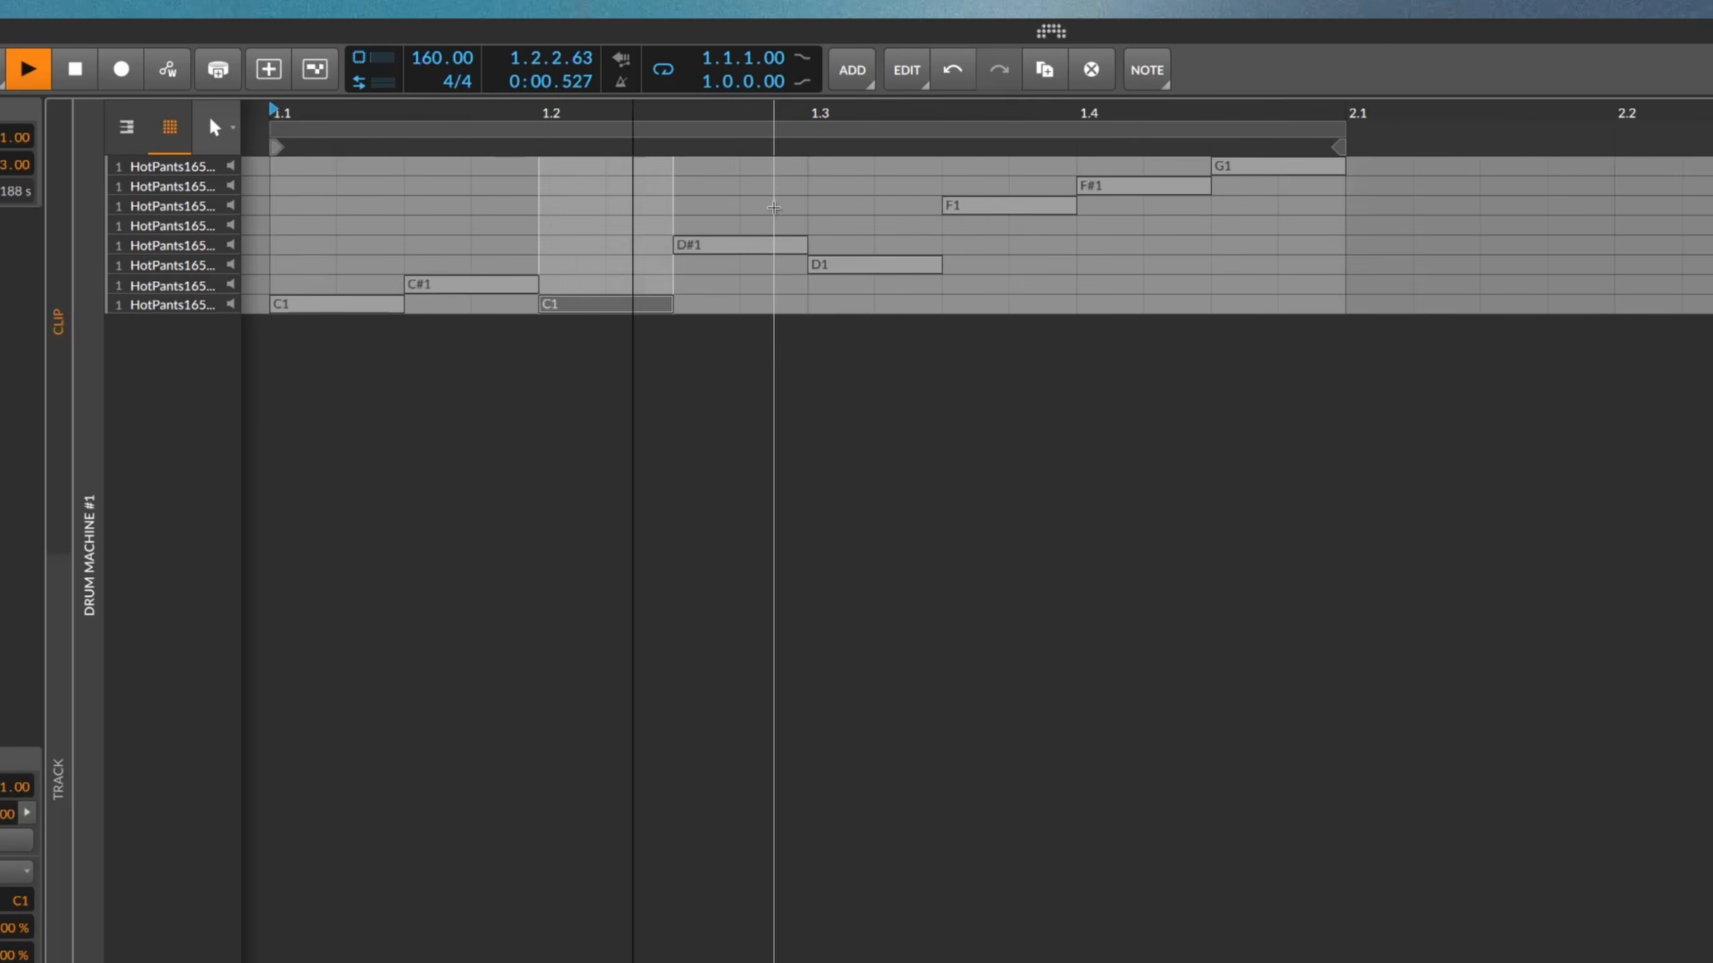
Move the clip's last note, at 1.4.3, down to C1 during playback and stop the transport
scroll(773, 207, "left", 5)
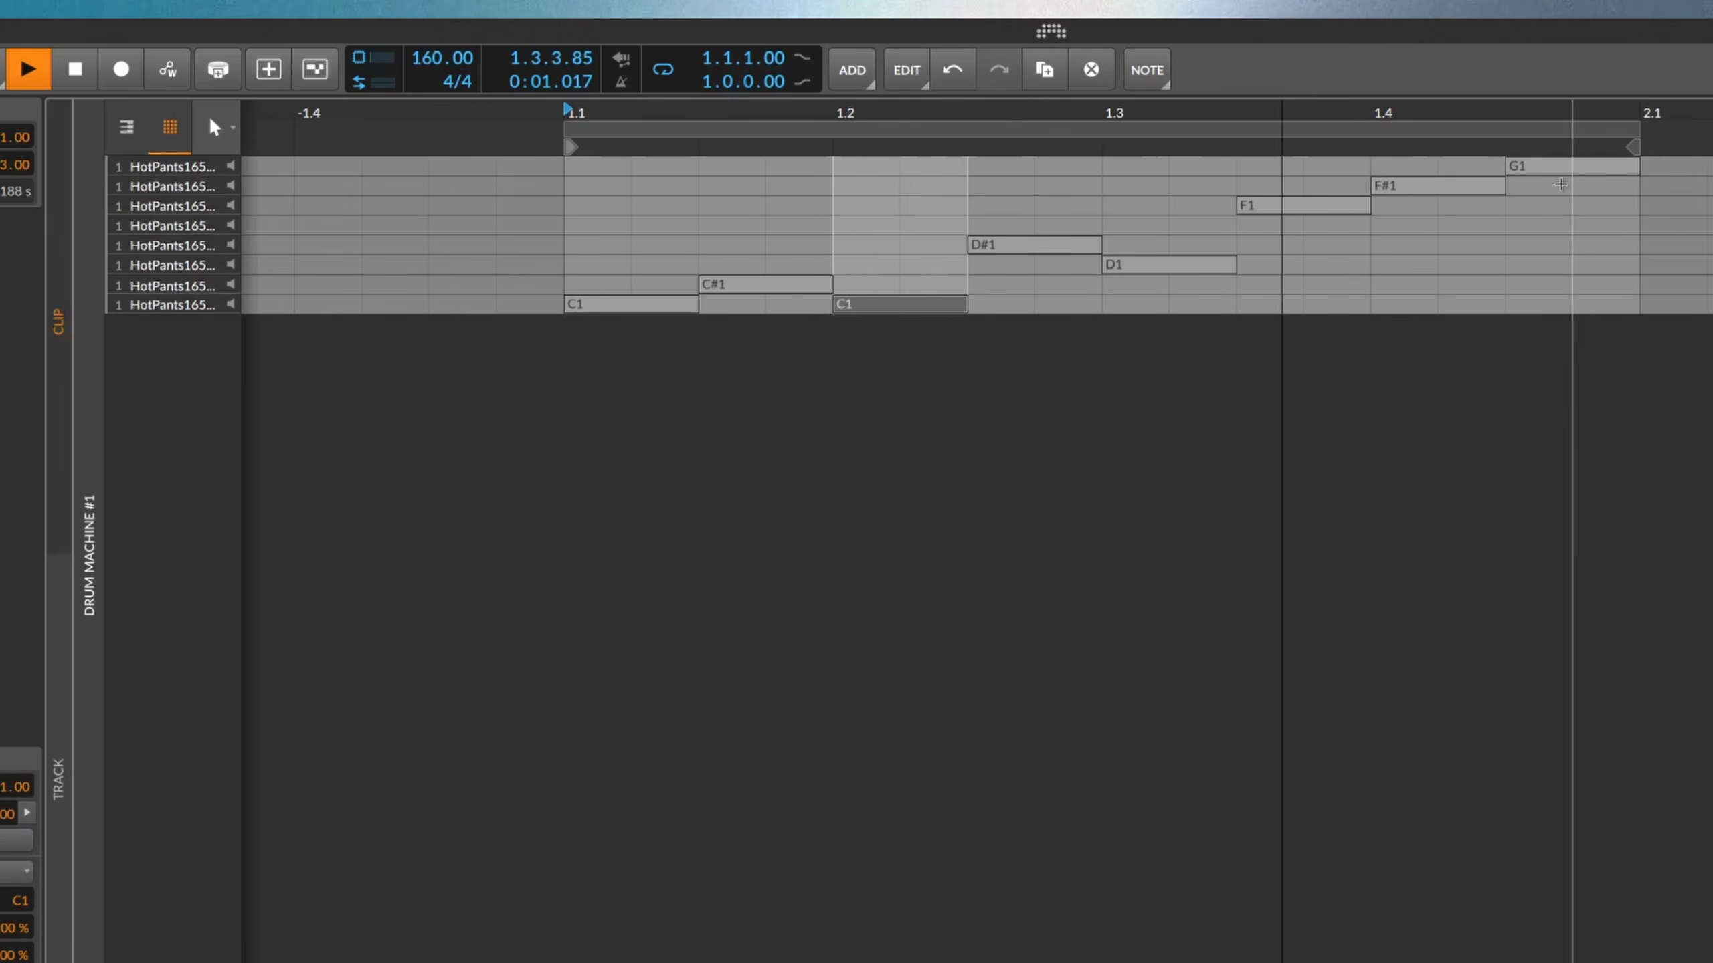
left_click_drag(1561, 167, 1561, 304)
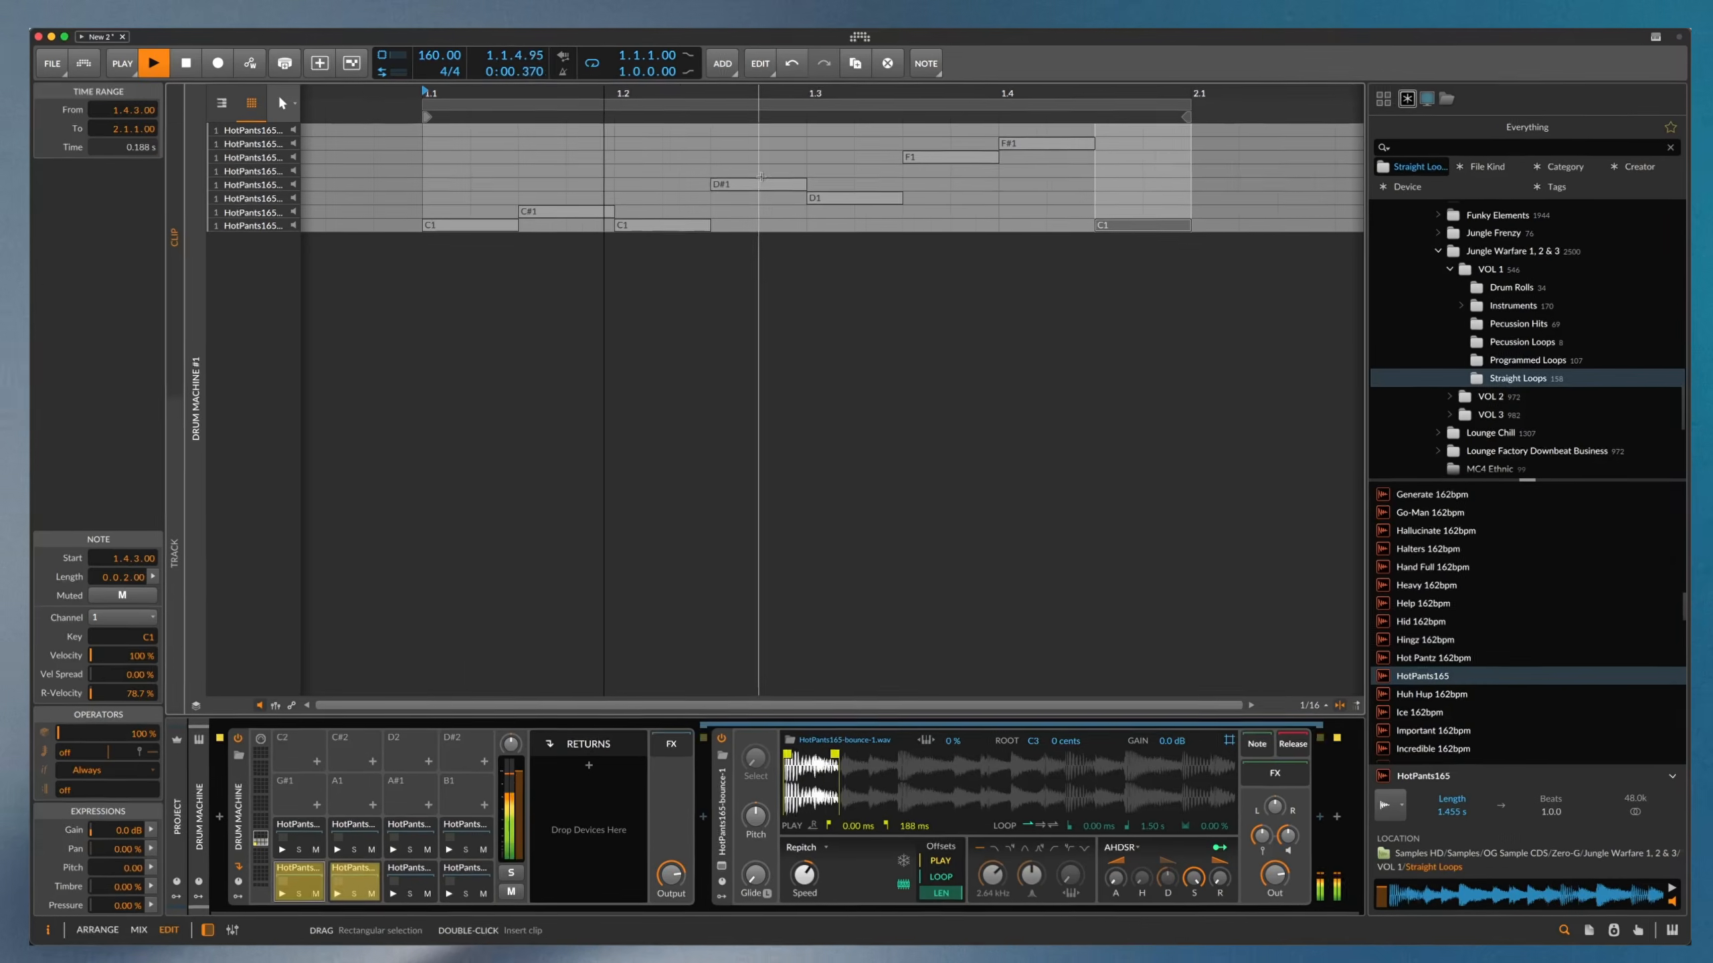
key("space")
Move the notes at 1.2.3, 1.3.3 and 1.4 to D1 to repeat that slice, and audition the pattern
left_click_drag(1045, 245, 1046, 265)
left_click_drag(765, 199, 766, 199)
left_click_drag(948, 157, 948, 198)
left_click_drag(1030, 143, 1029, 196)
key("space")
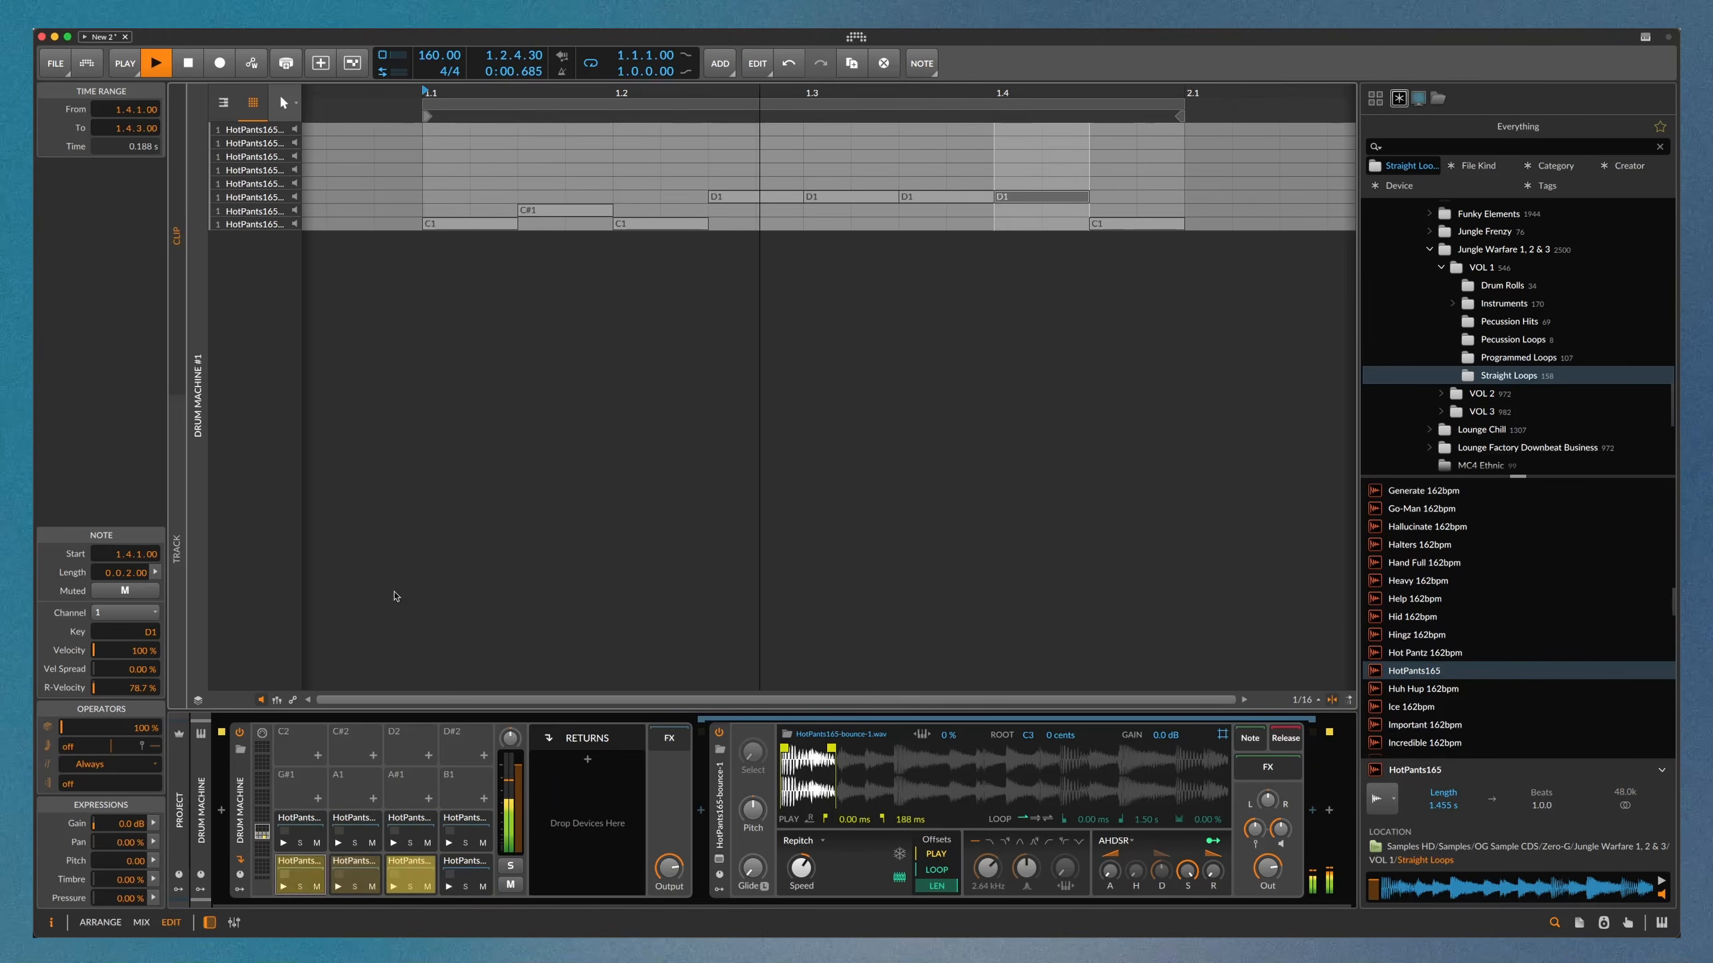
key("space")
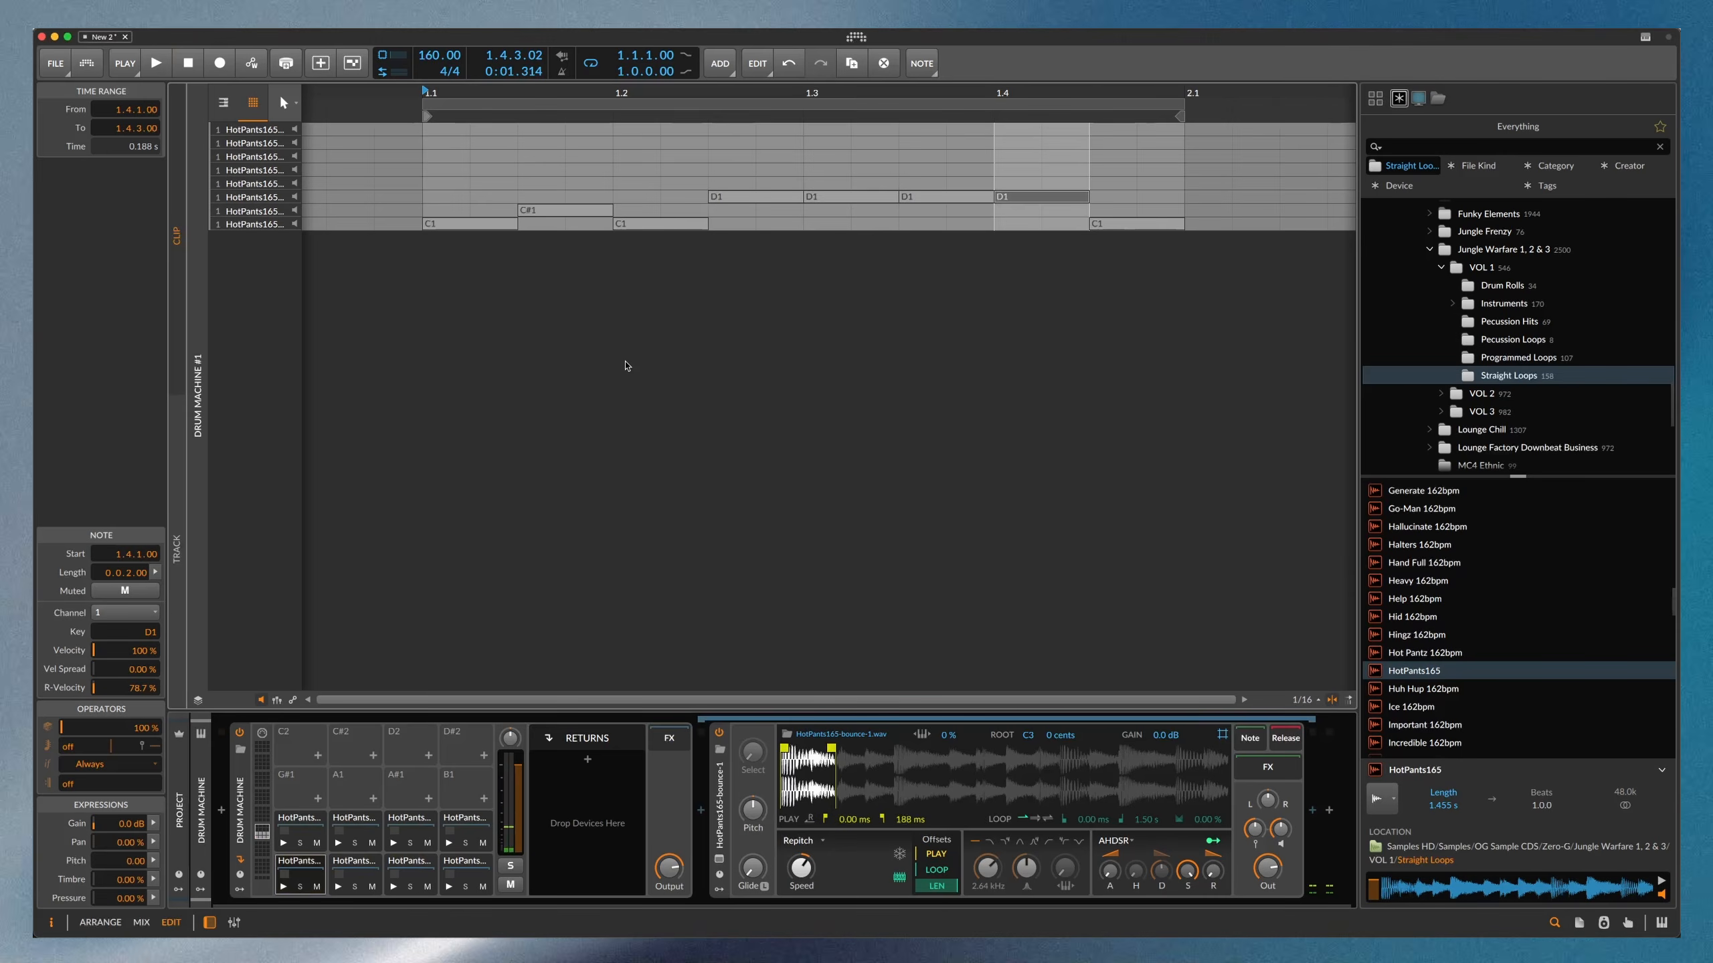